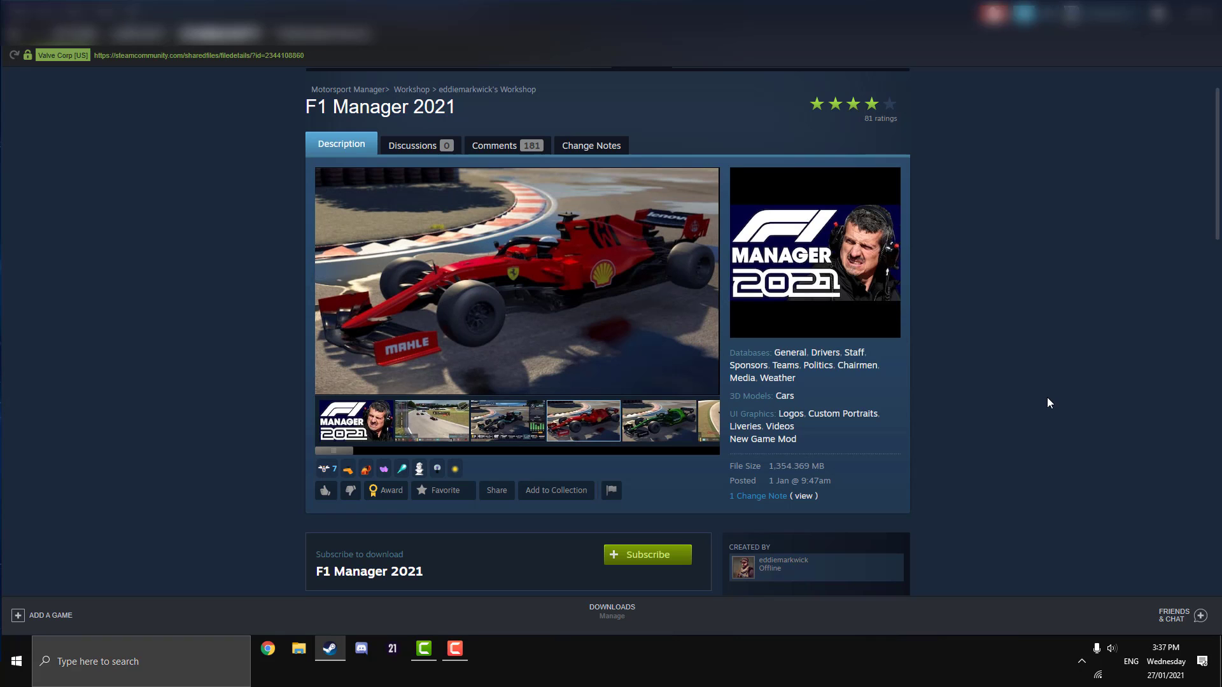
Step: Scroll down the Steam page toward Motorsport Manager's library entry
scroll(1018, 402, down, 3)
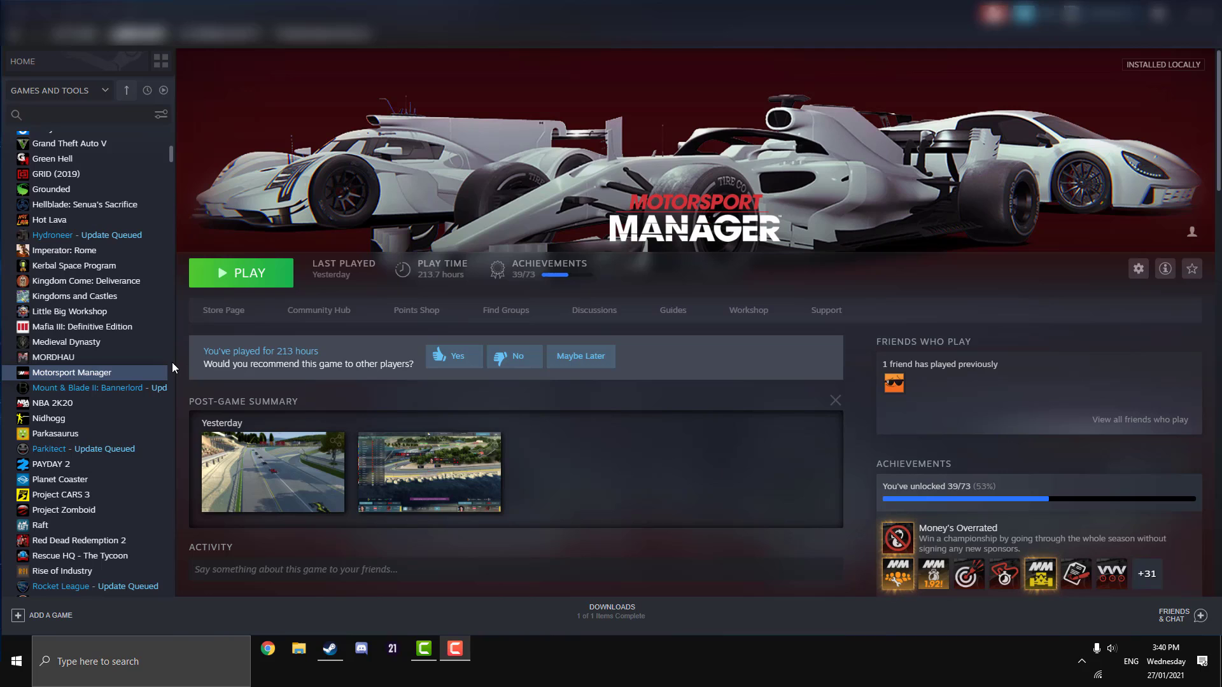
Step: Open Motorsport Manager's Properties on the Local Files page, showing 14.74 GB on drive D
right_click(87, 375)
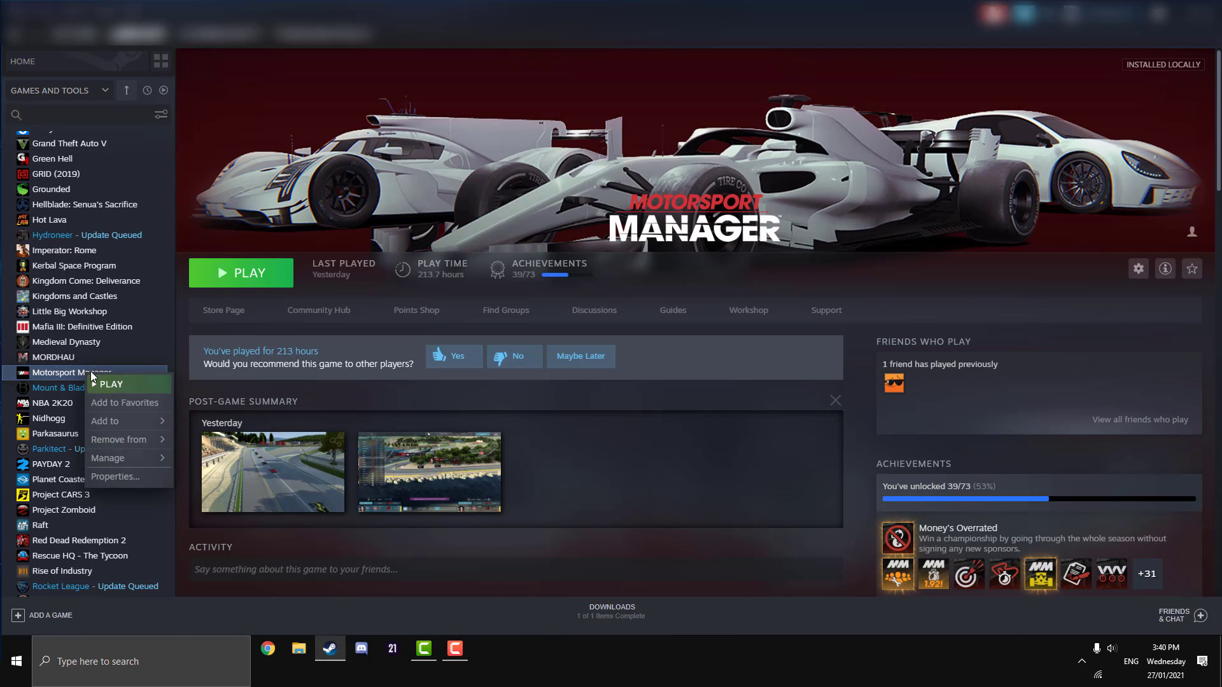
click(130, 475)
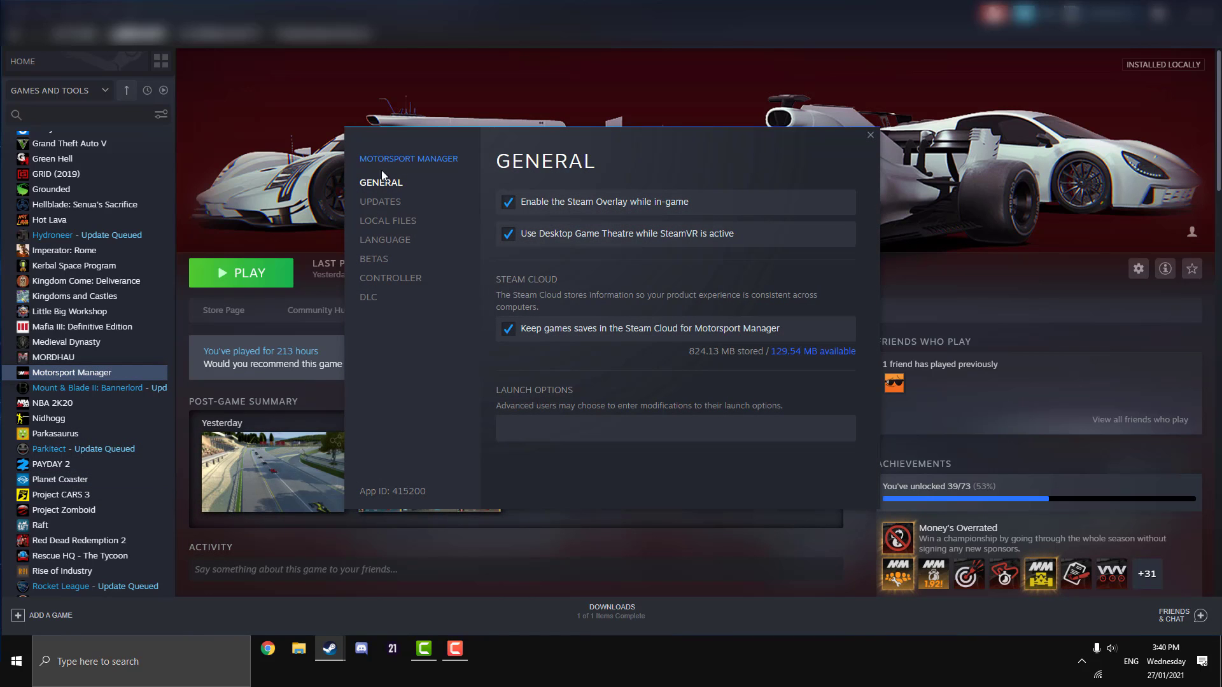
click(379, 221)
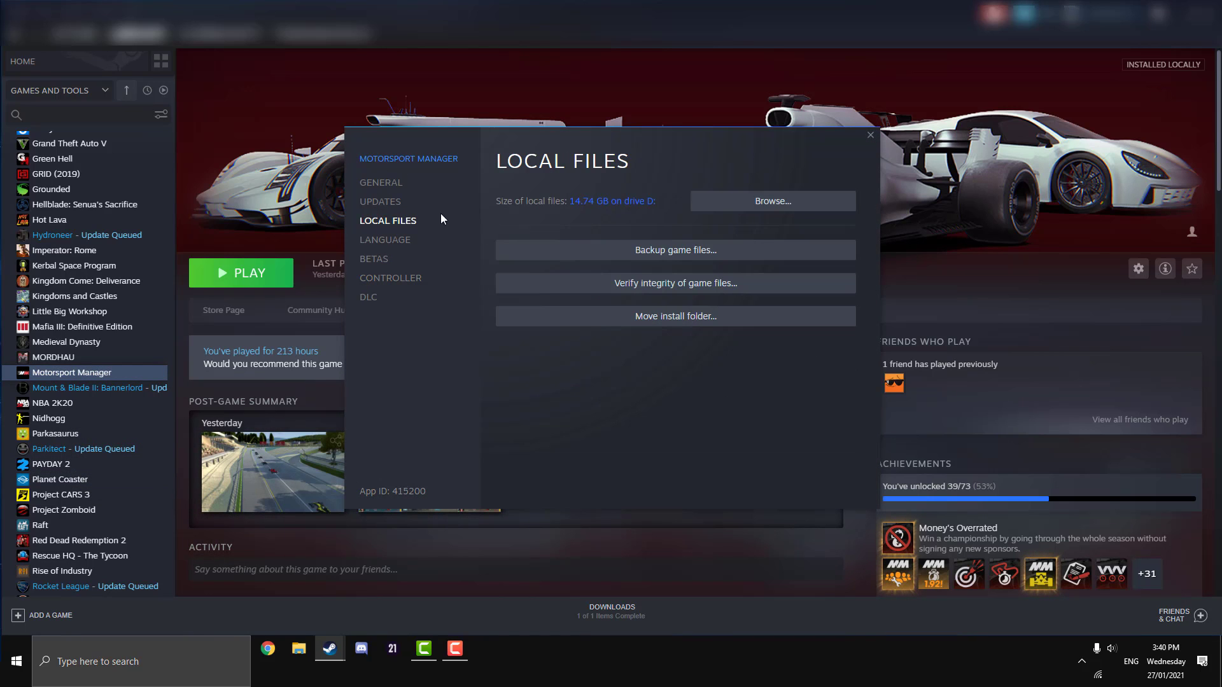
Step: Browse the local files, then go from steamapps through workshop\content into folder 415200
click(753, 199)
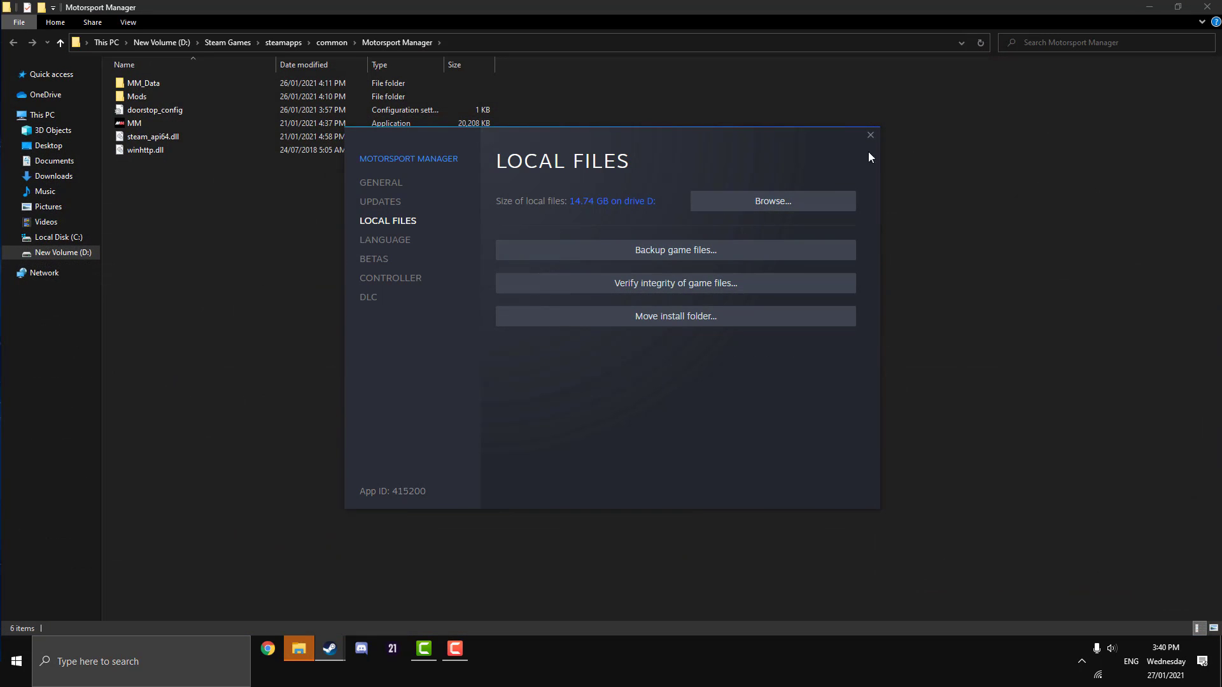
click(178, 347)
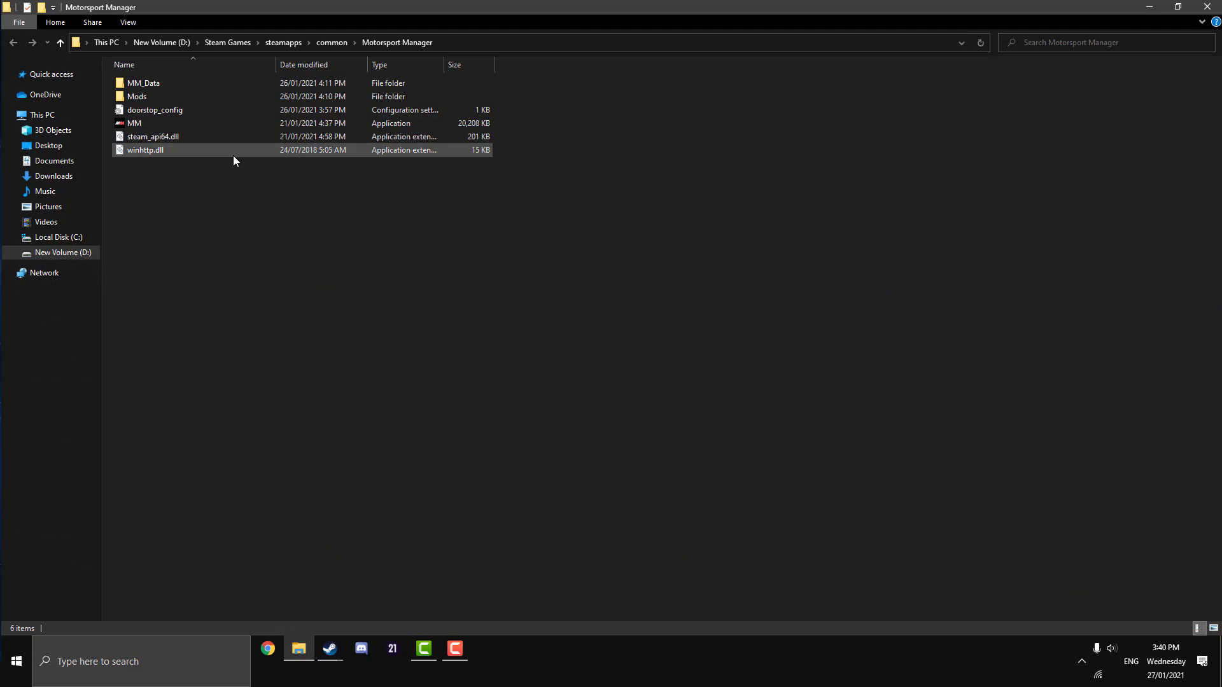
click(289, 43)
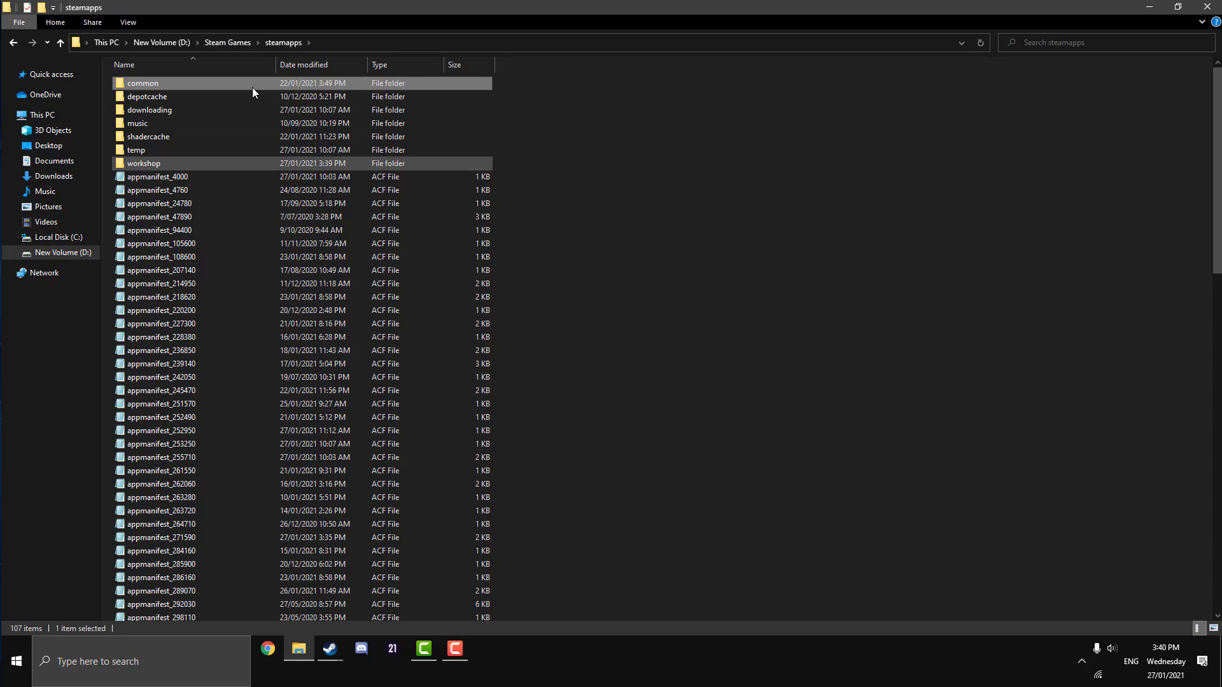
double_click(181, 163)
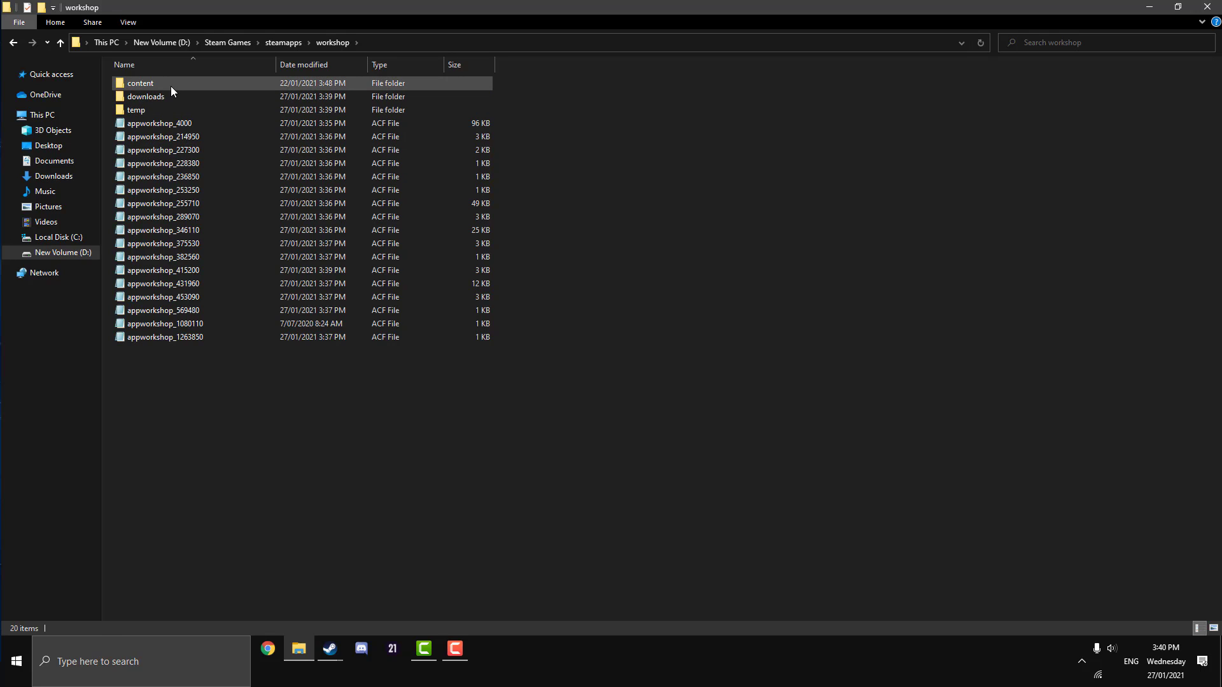
double_click(170, 86)
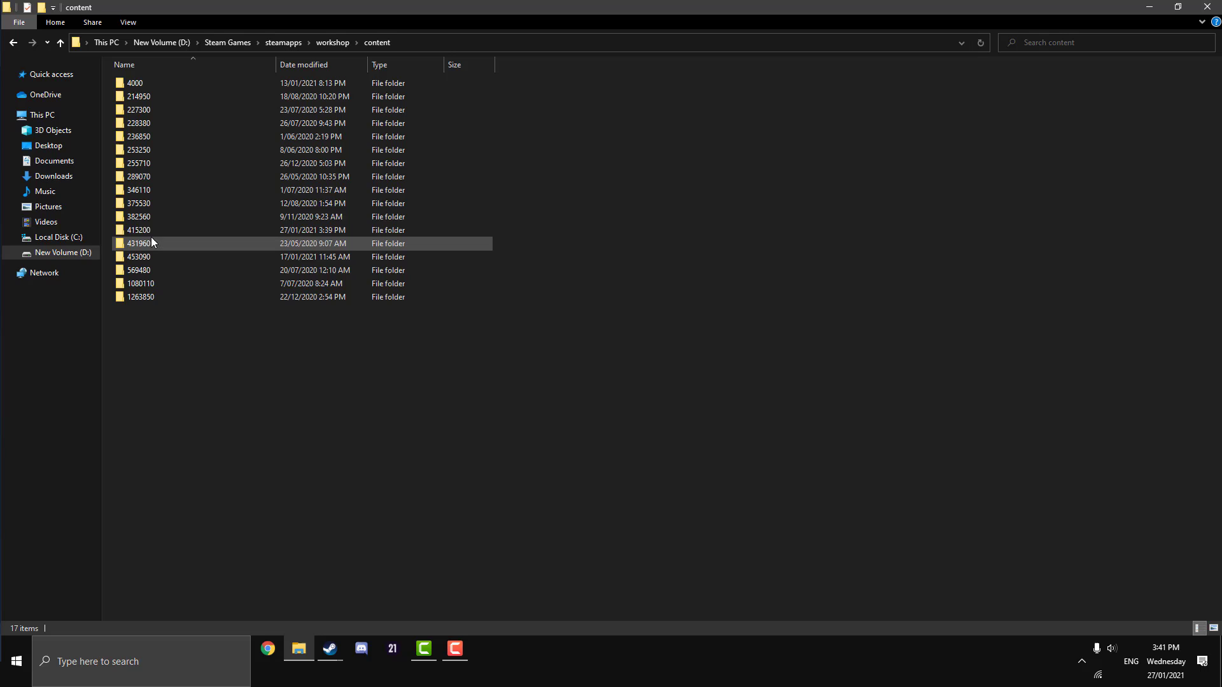
mouse_move(153, 234)
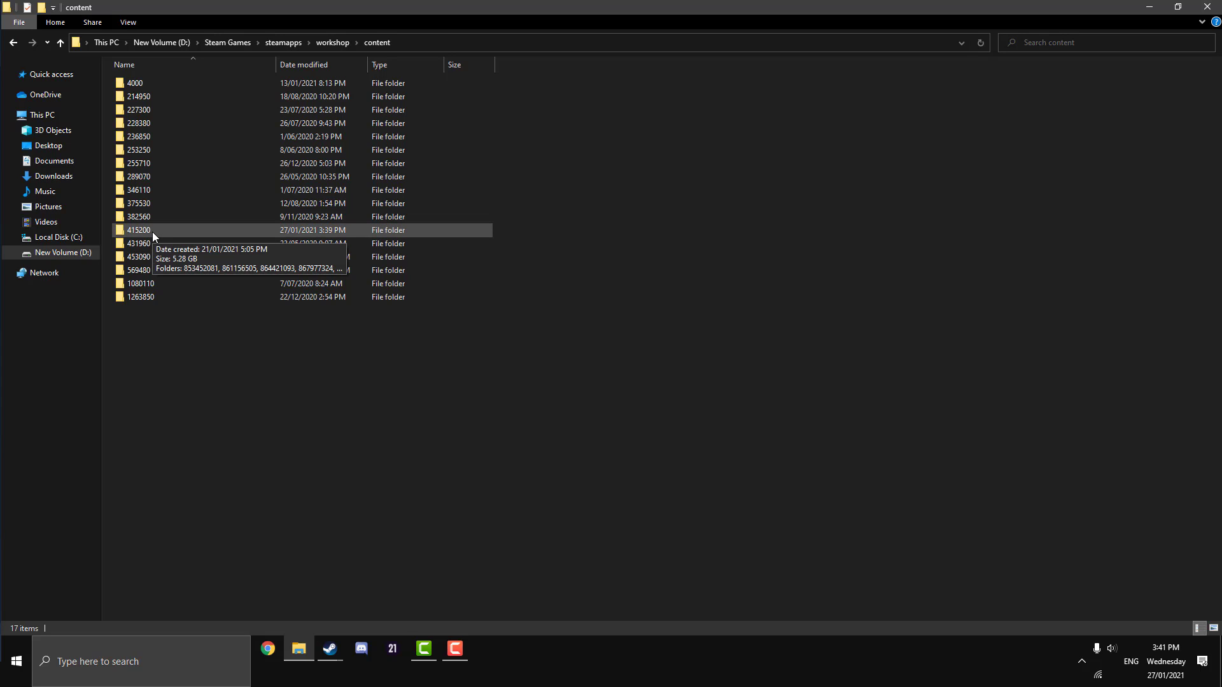
double_click(152, 232)
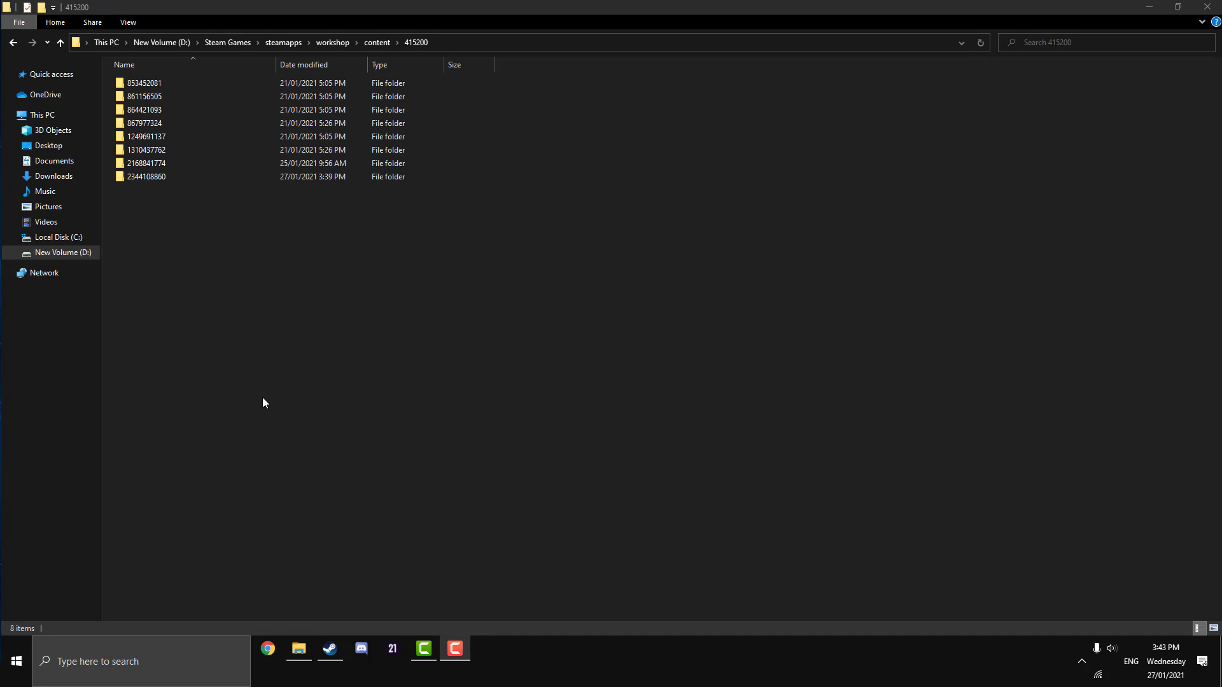
click(329, 648)
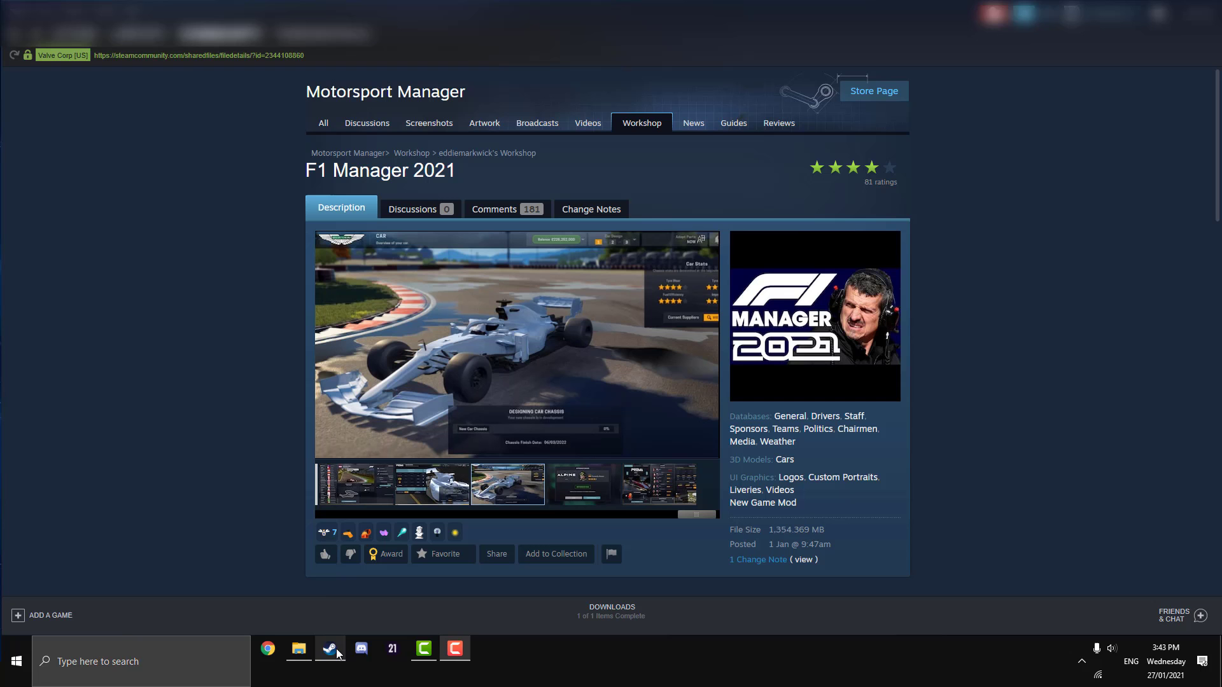
scroll(191, 376, down, 1)
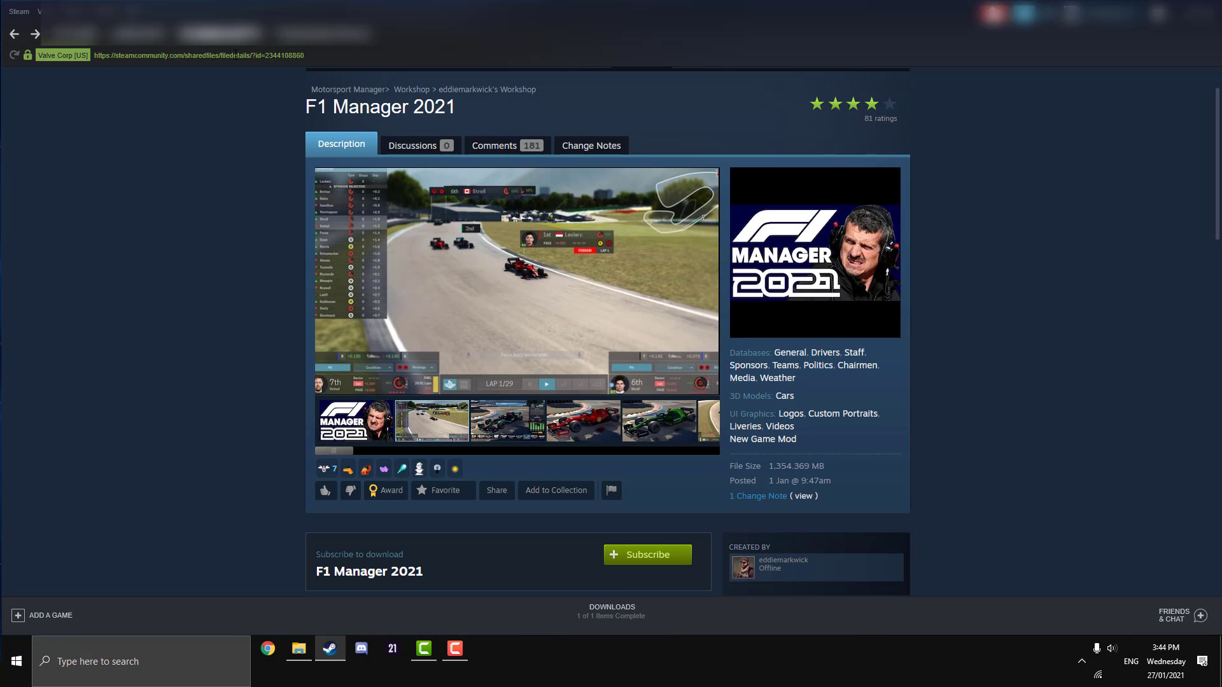
click(19, 11)
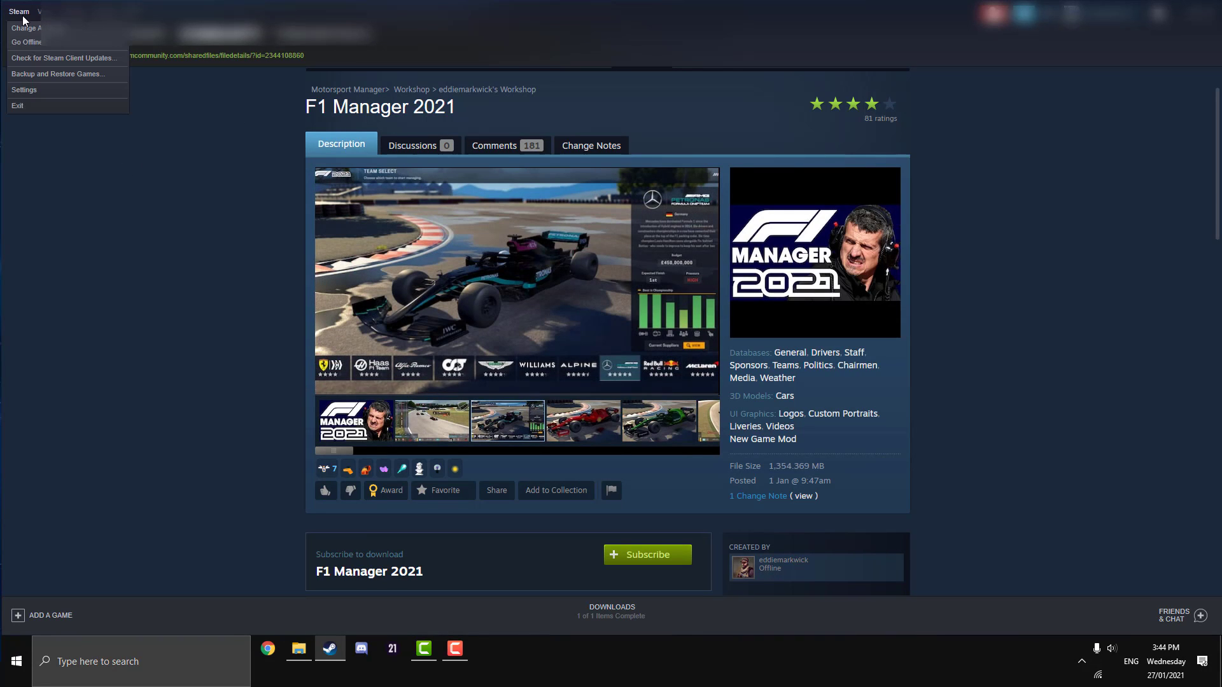
click(34, 88)
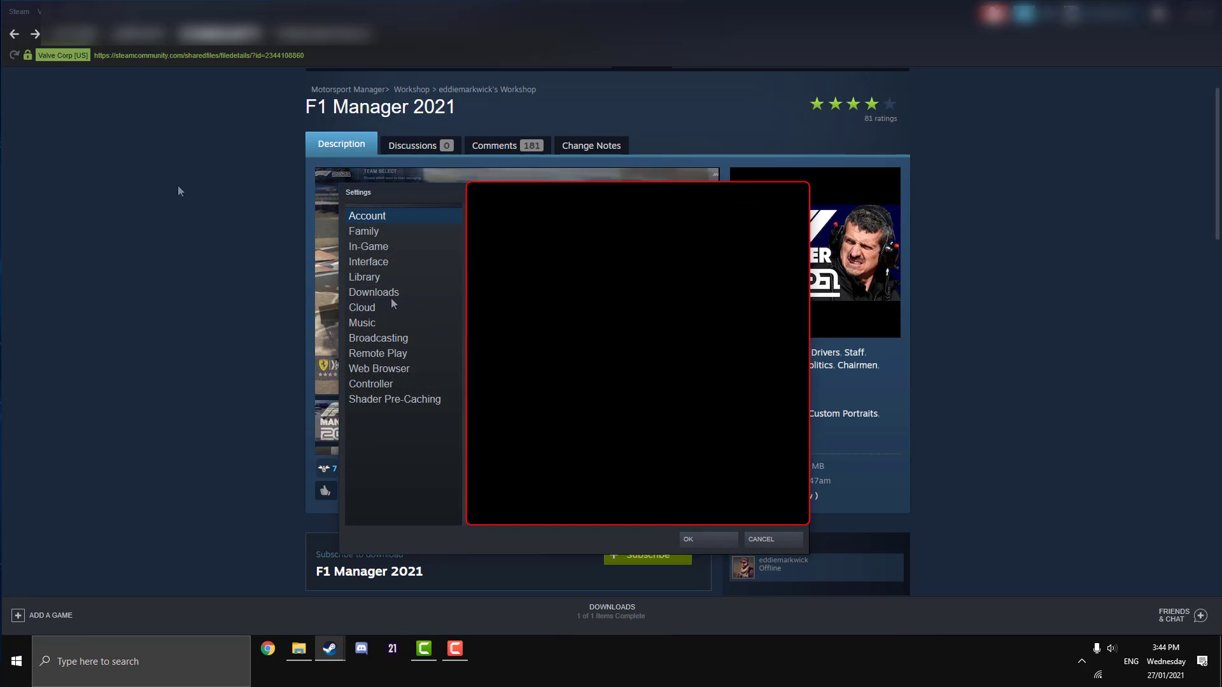
click(376, 264)
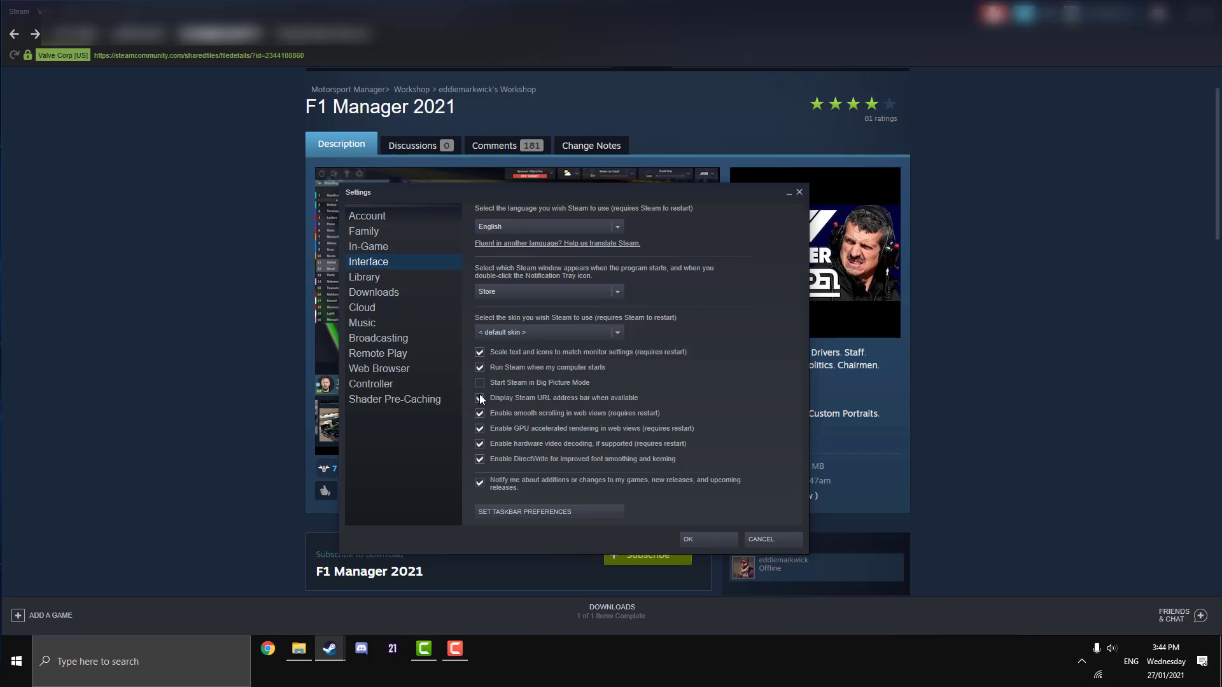
click(705, 541)
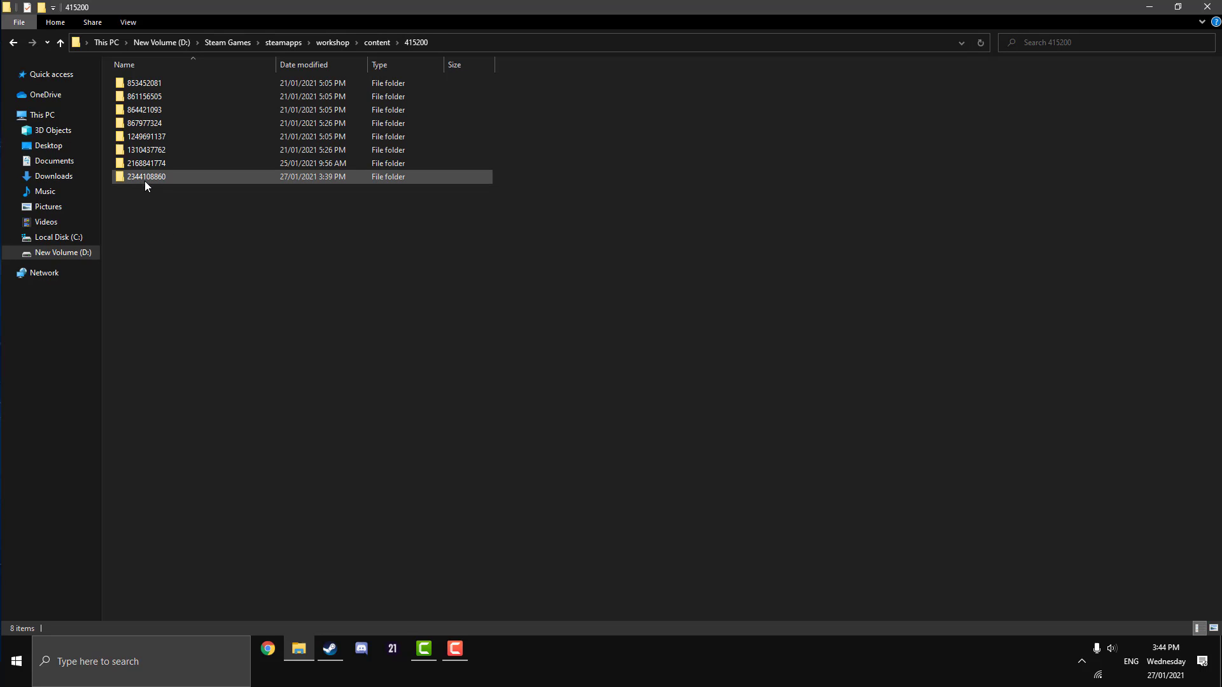
double_click(171, 180)
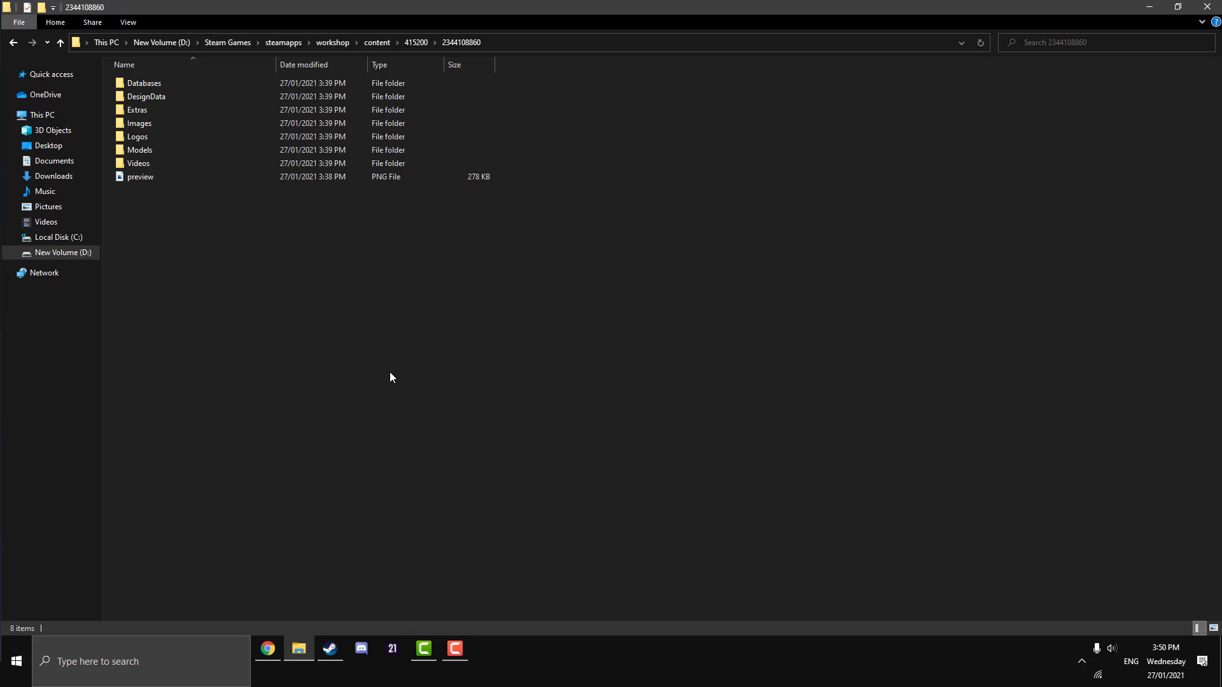
double_click(158, 111)
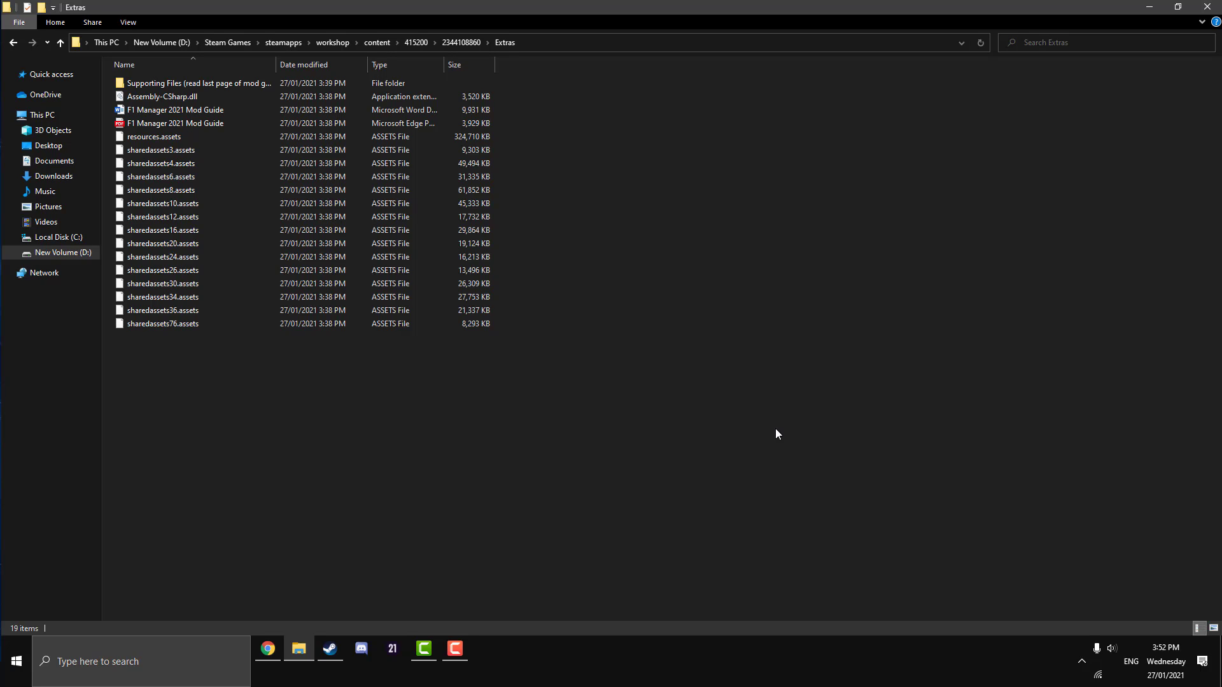
Step: Browse Motorsport Manager's local files from the Steam library to open its steamapps\common install folder
click(329, 648)
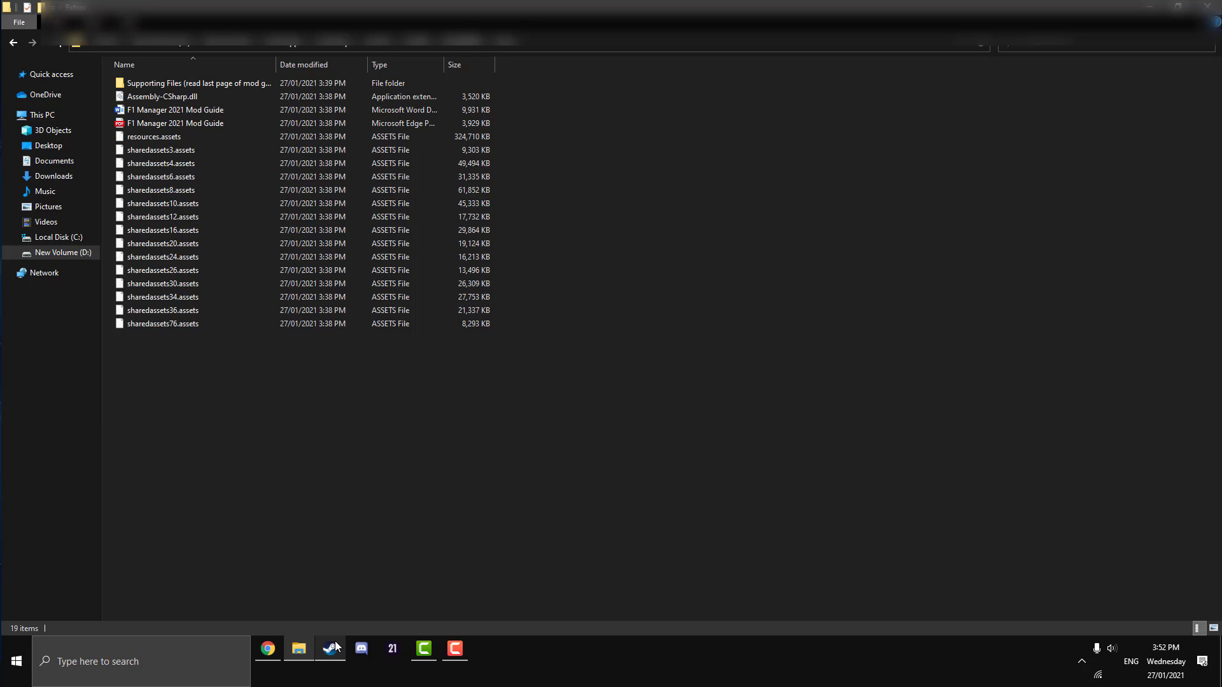
right_click(96, 379)
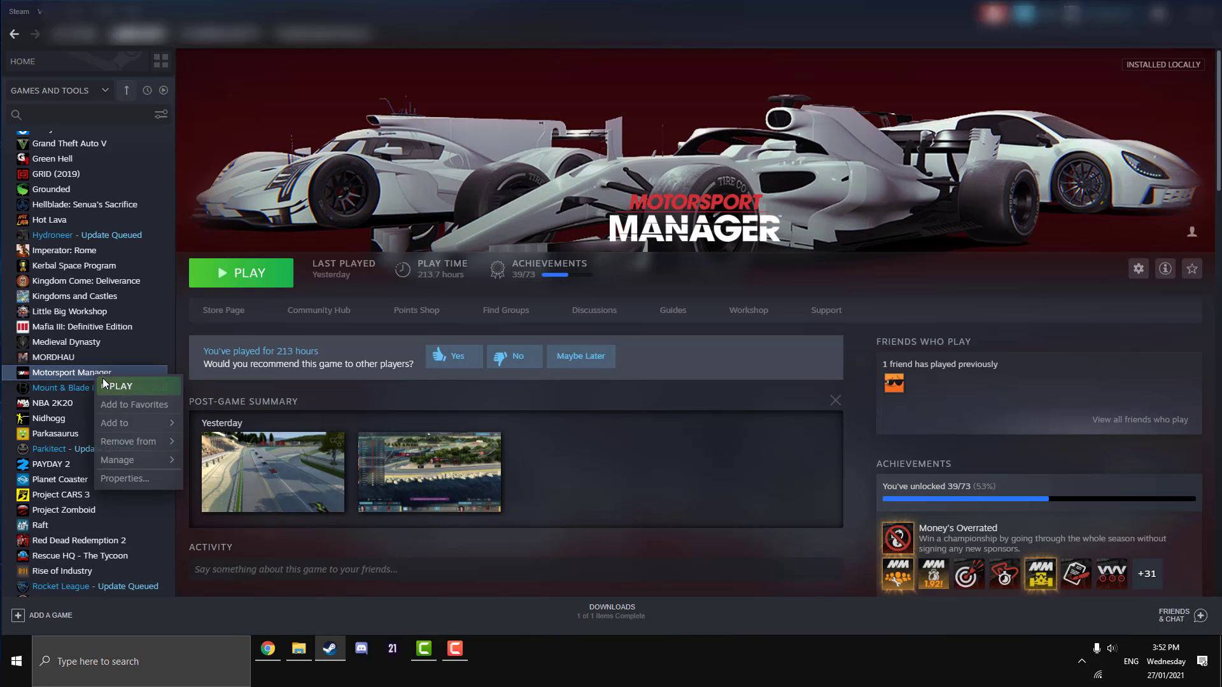
click(131, 479)
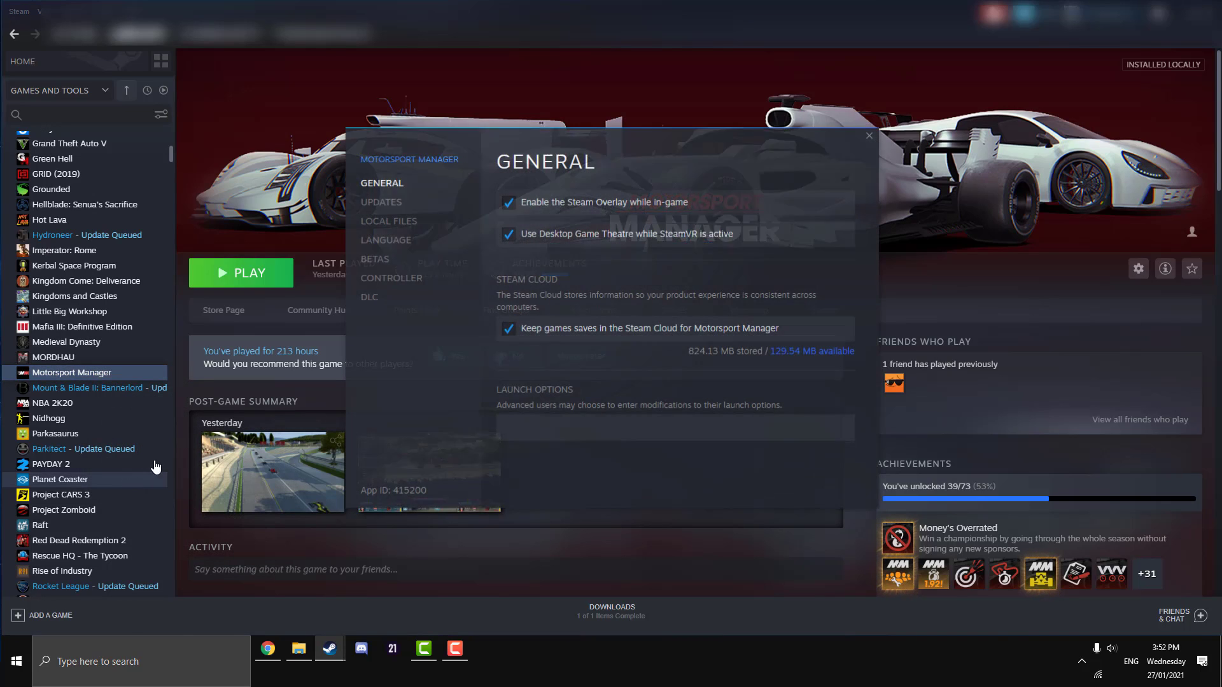
click(389, 222)
click(756, 203)
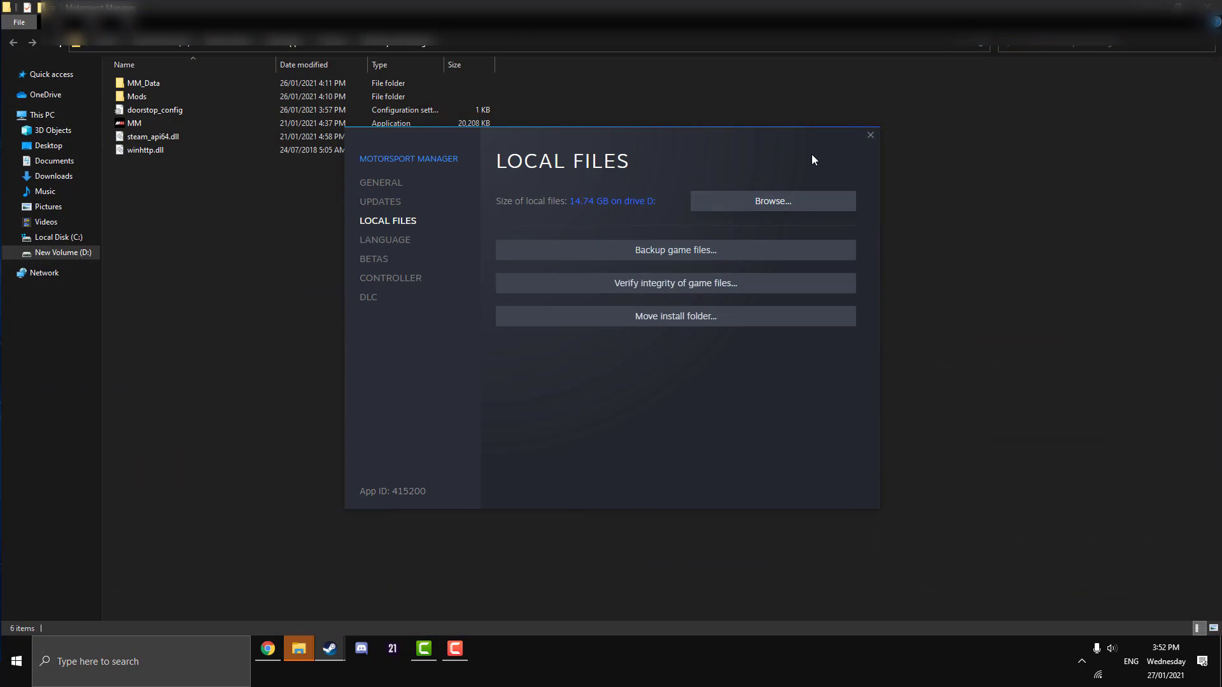
click(191, 384)
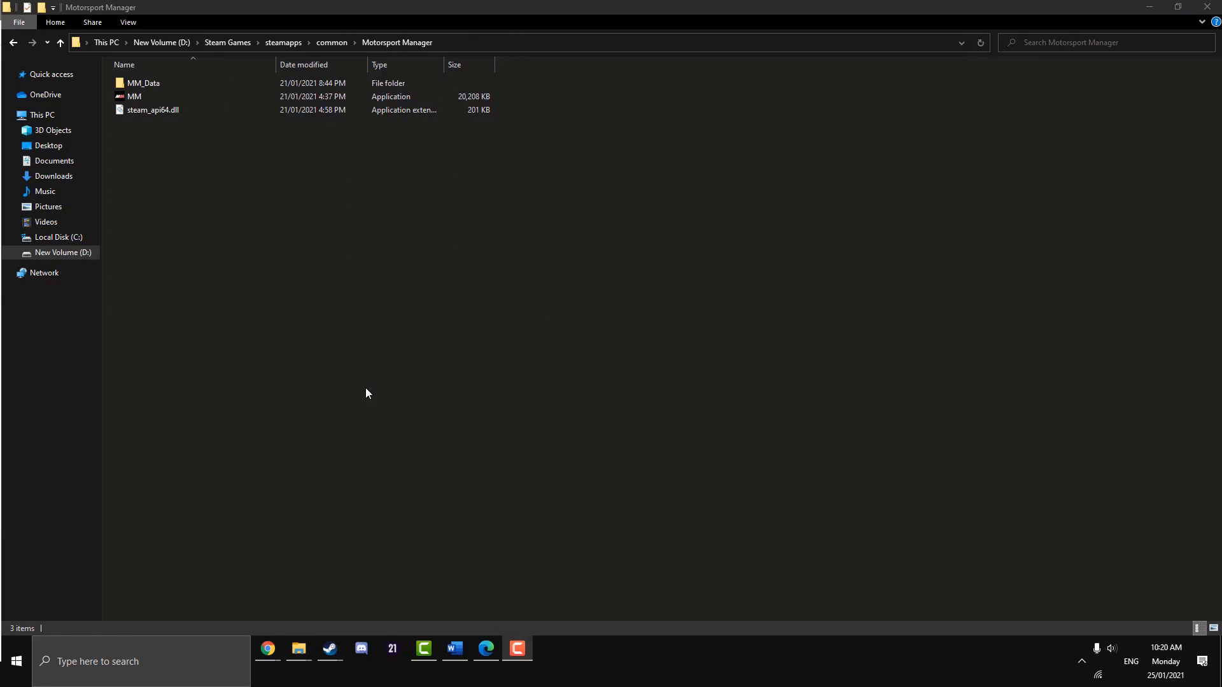
Step: Open MM_Data\Managed and bring up the context menu for Assembly-CSharp.dll (3,513 KB)
double_click(178, 84)
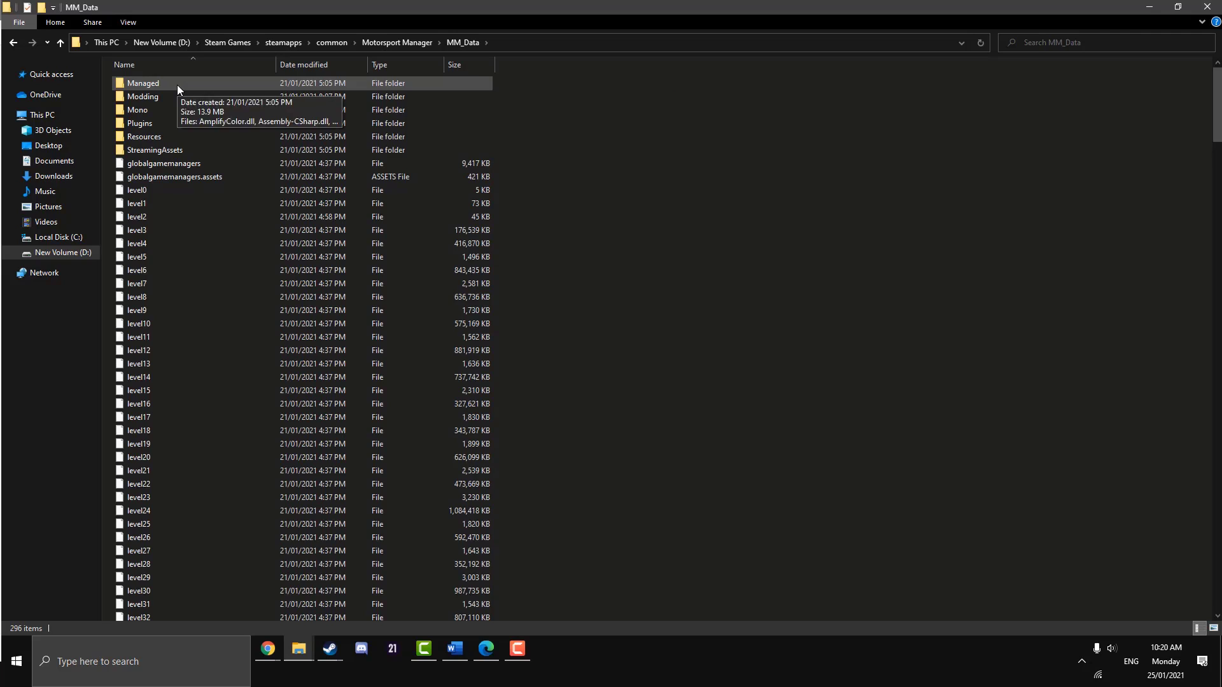
double_click(176, 85)
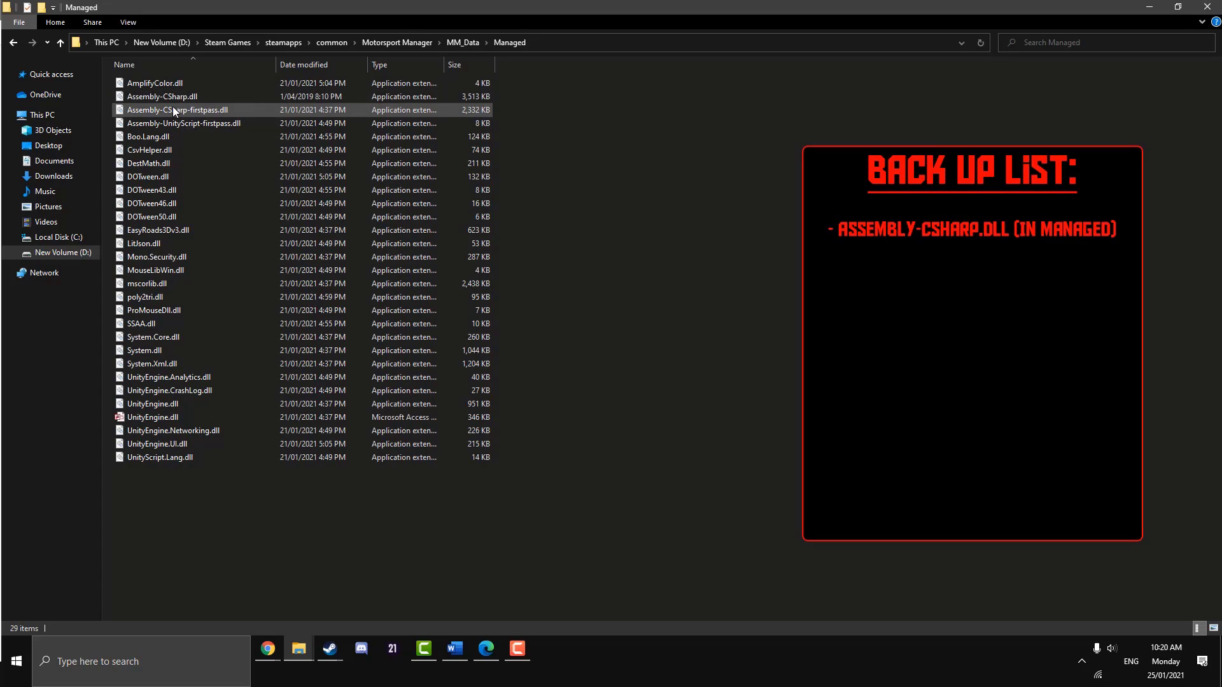
right_click(177, 97)
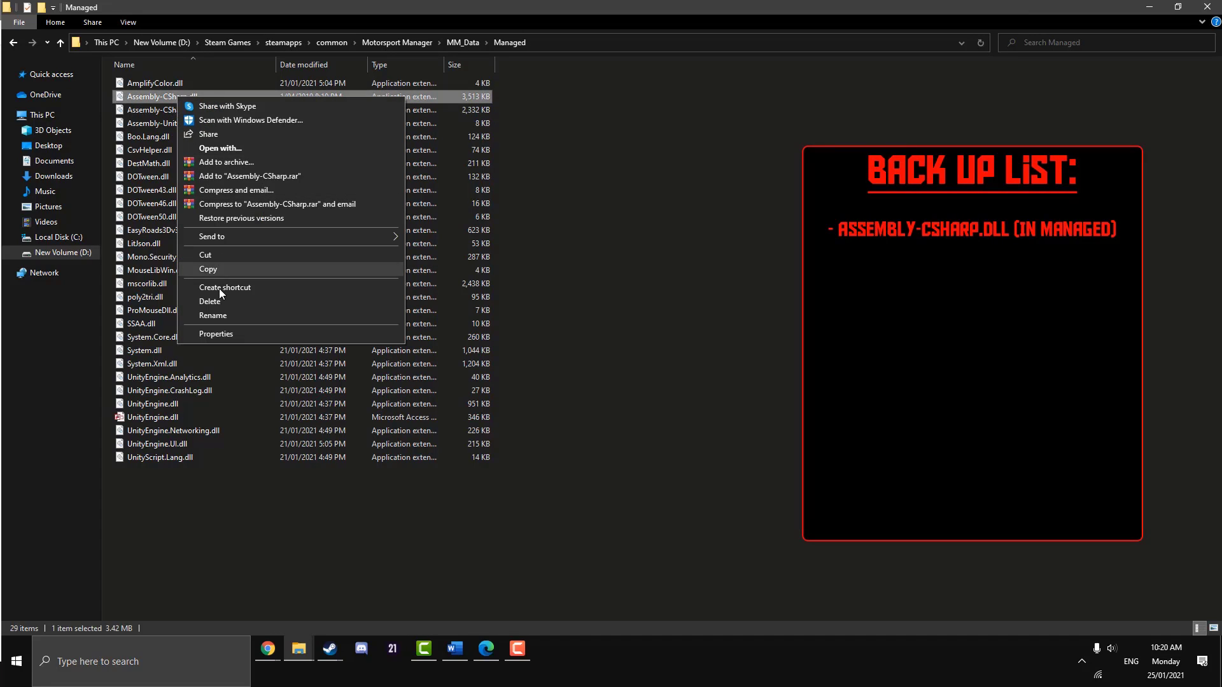
click(682, 242)
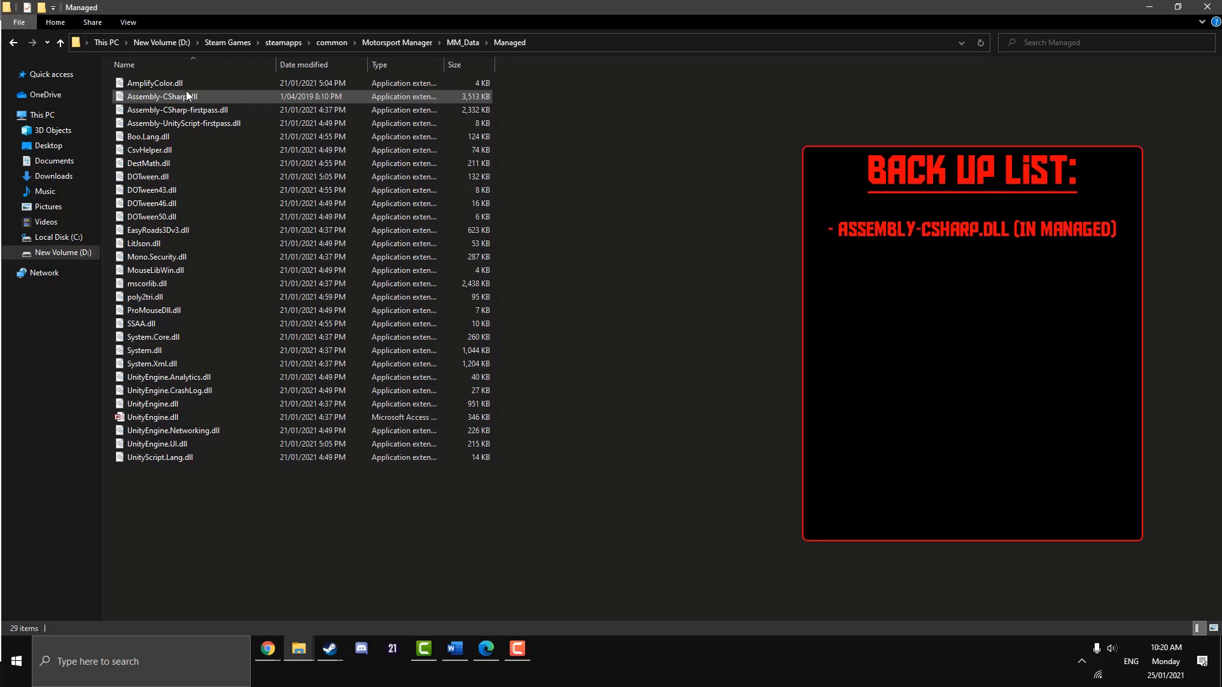
click(463, 42)
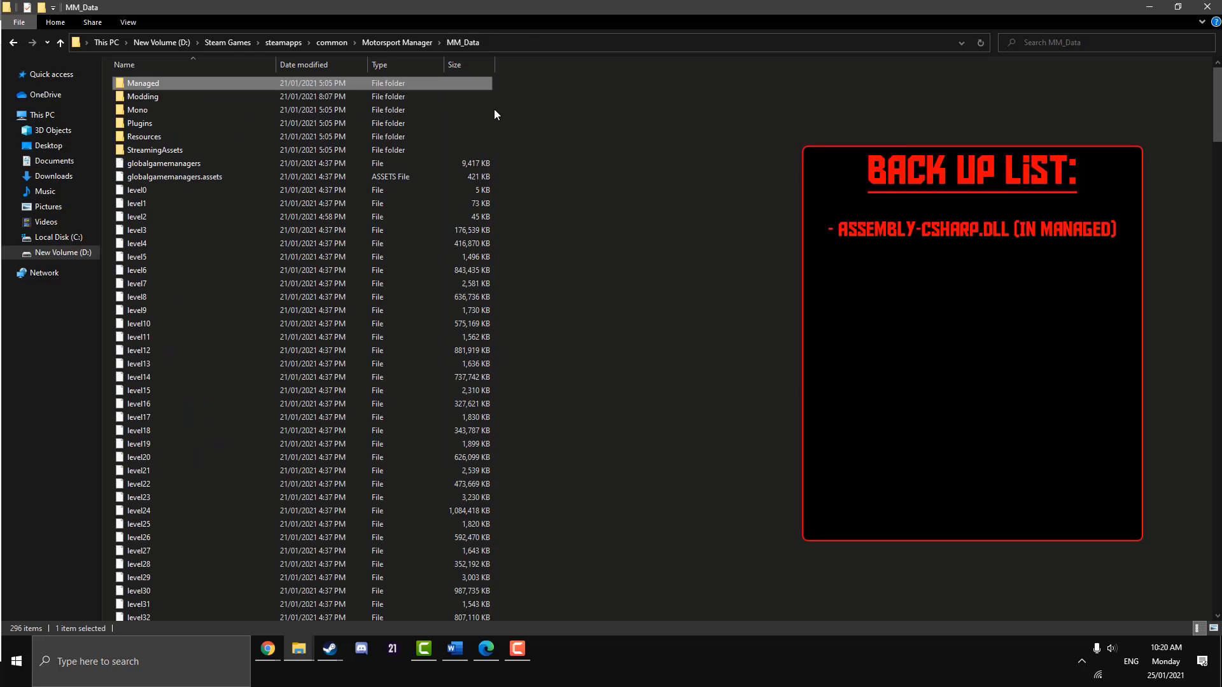
scroll(362, 296, down, 20)
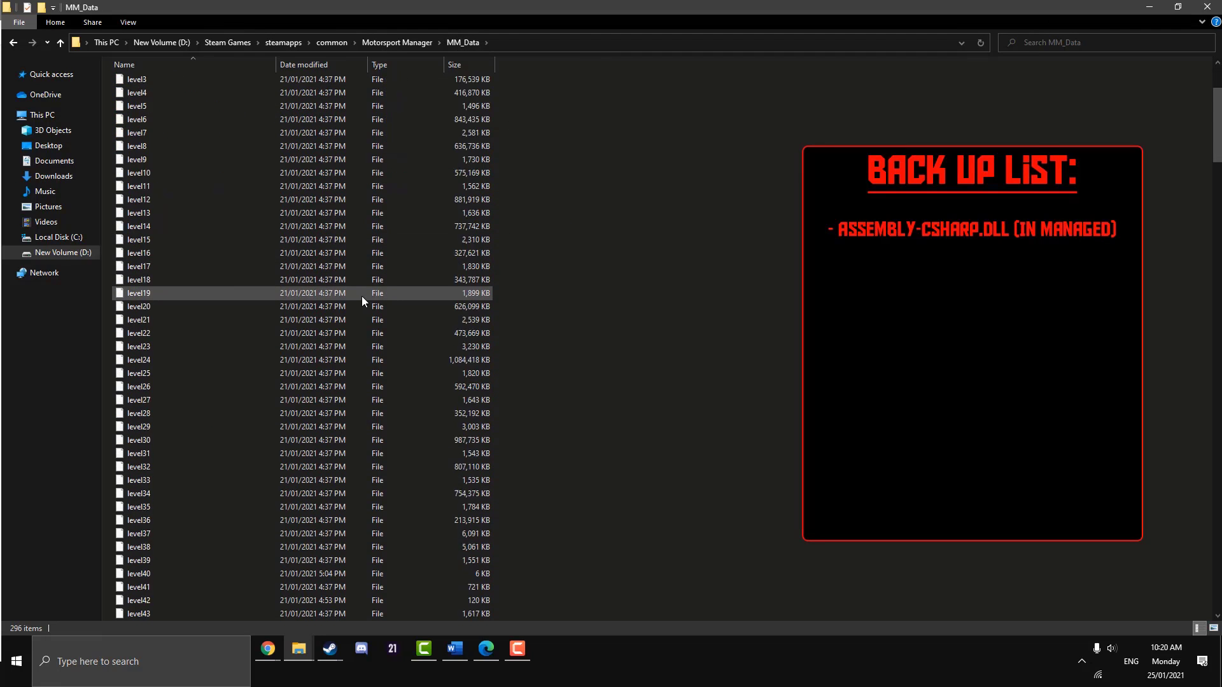
scroll(211, 296, down, 18)
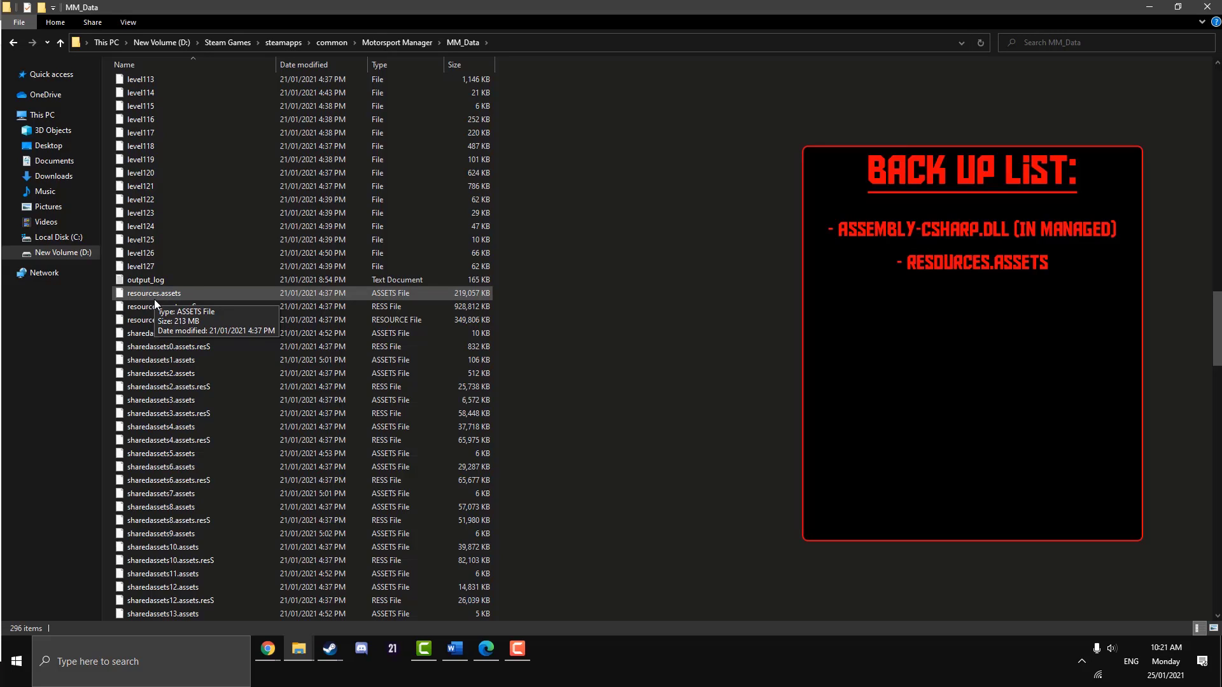
scroll(154, 299, down, 20)
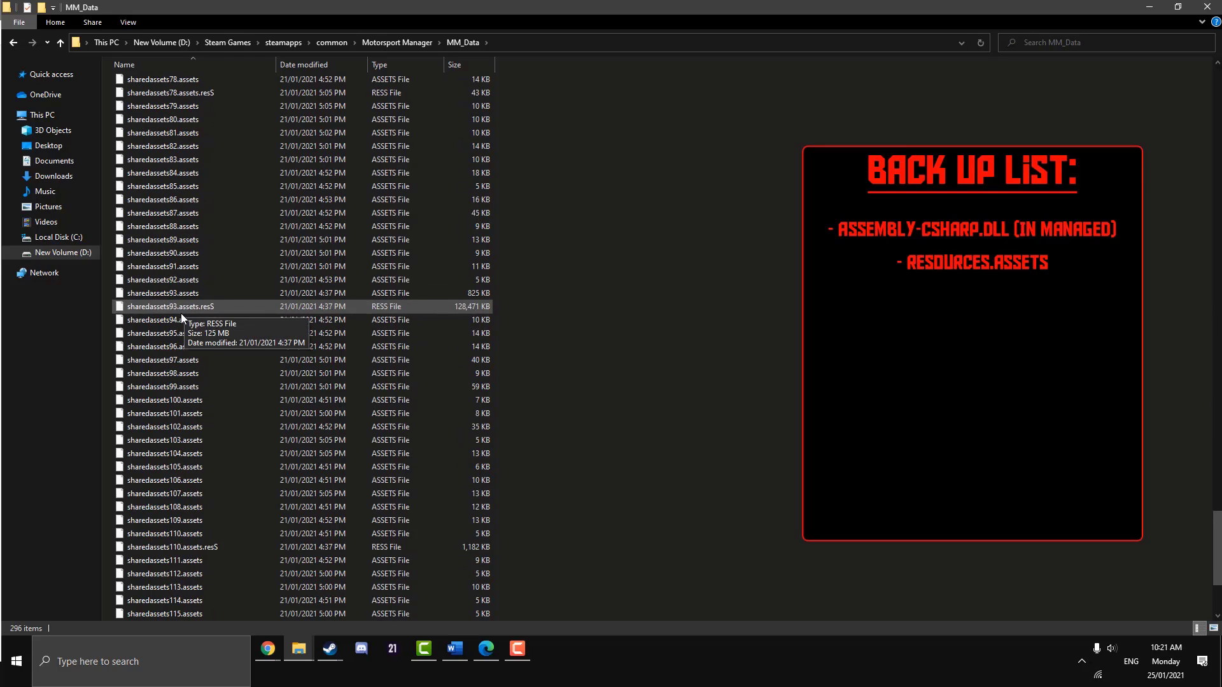
scroll(180, 313, up, 6)
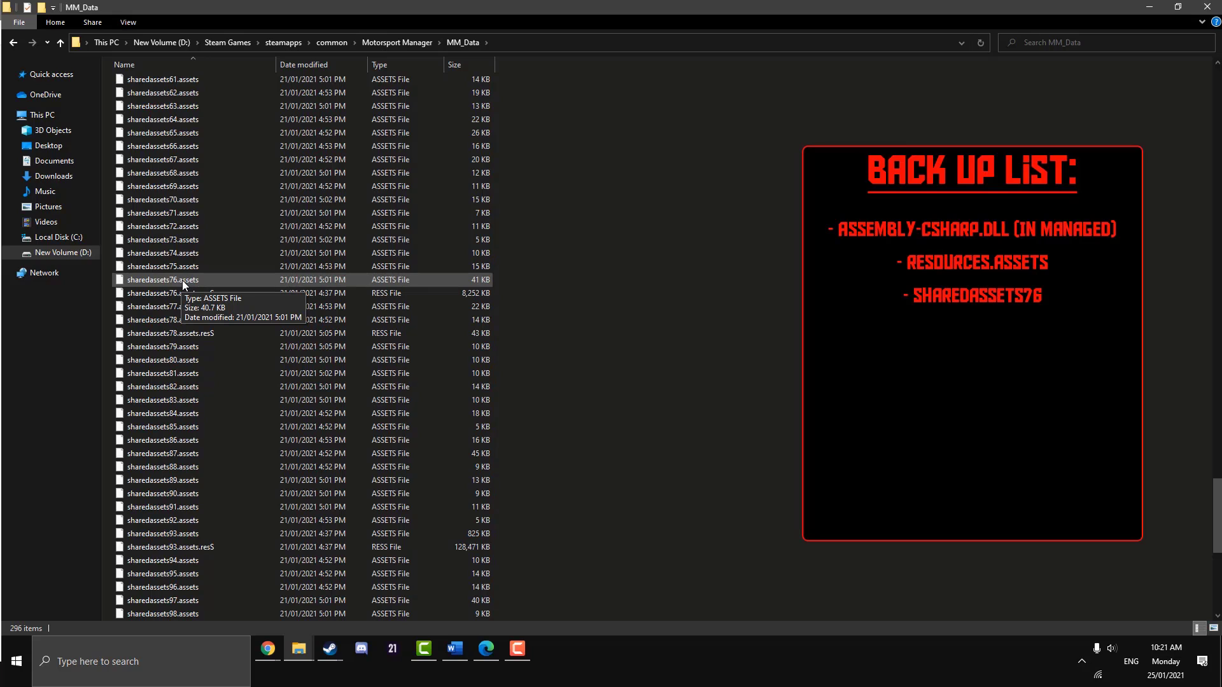
scroll(182, 280, up, 20)
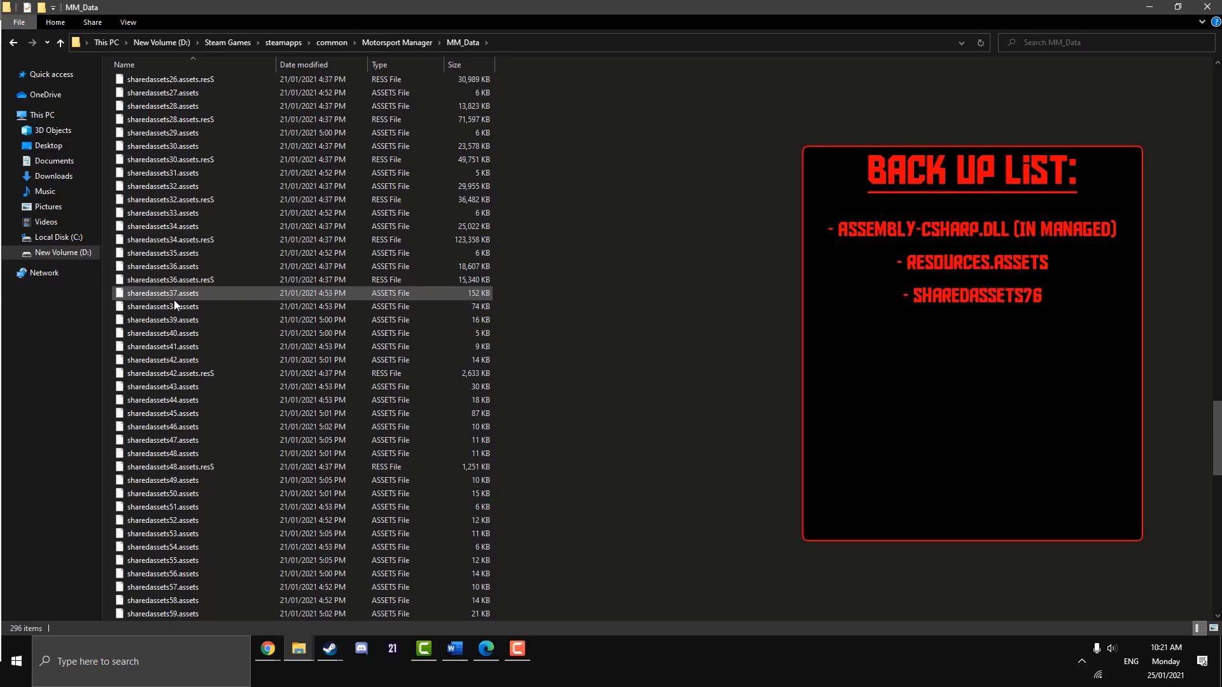
scroll(177, 329, up, 4)
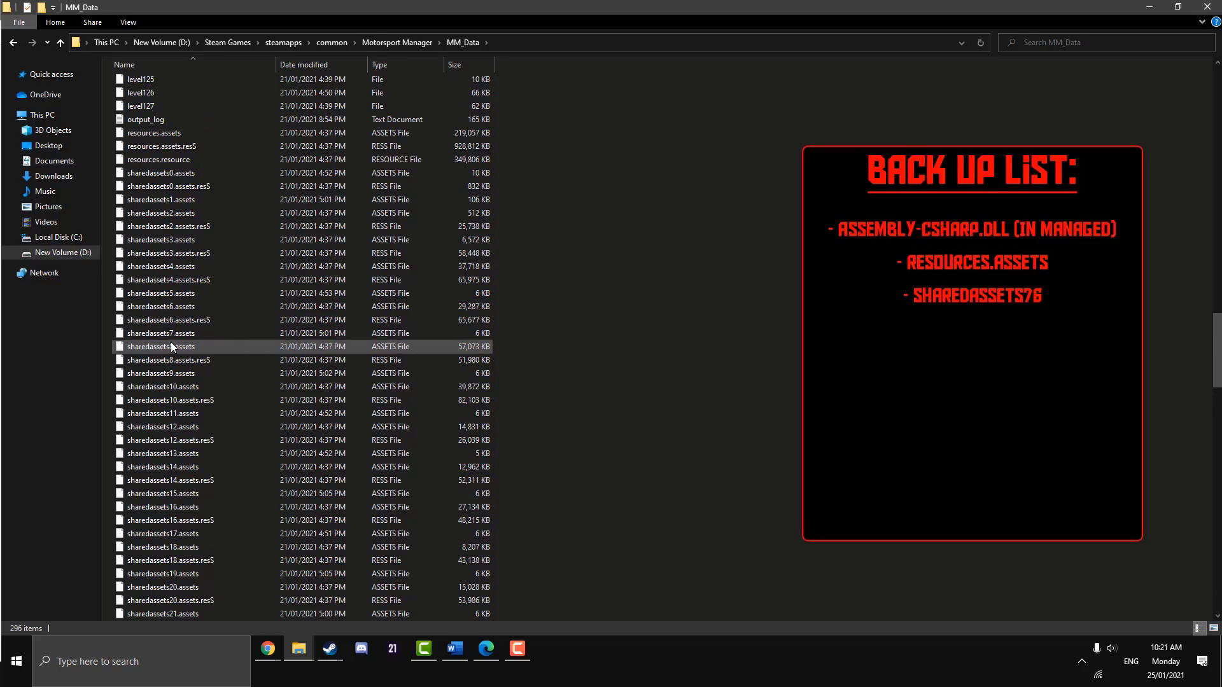
scroll(162, 360, down, 2)
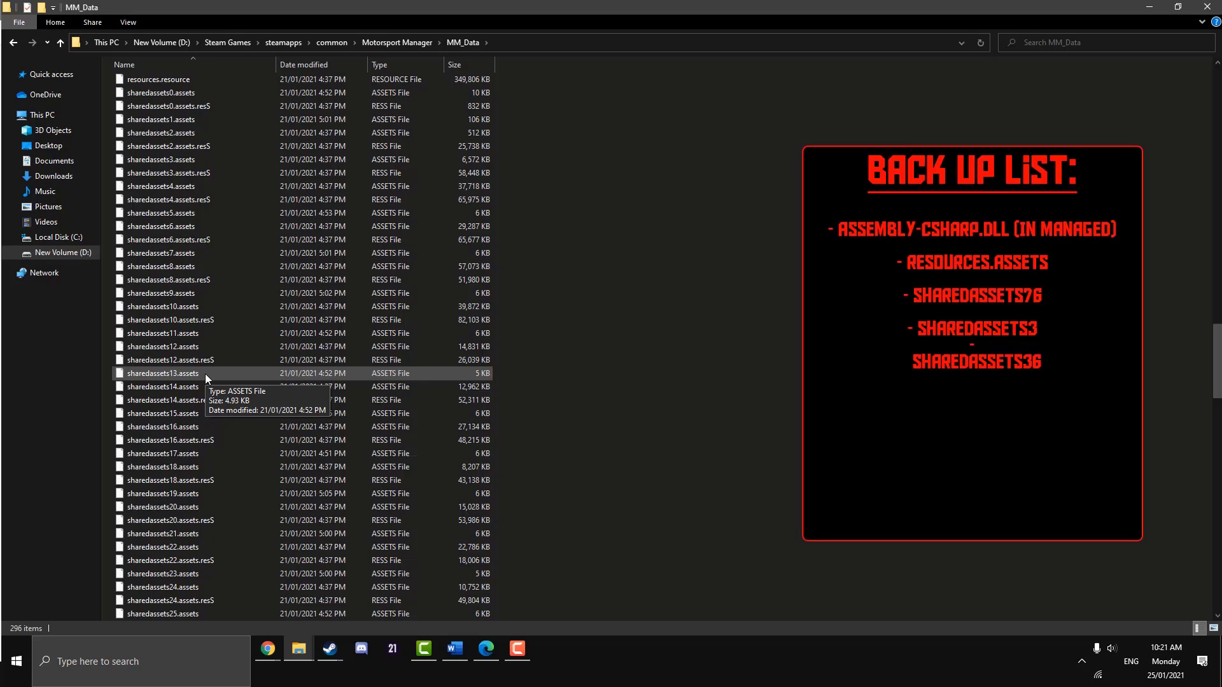
Step: Select sharedassets3 through sharedassets36.assets.resS in MM_Data, then clear the 52-file selection
click(178, 159)
scroll(235, 318, down, 11)
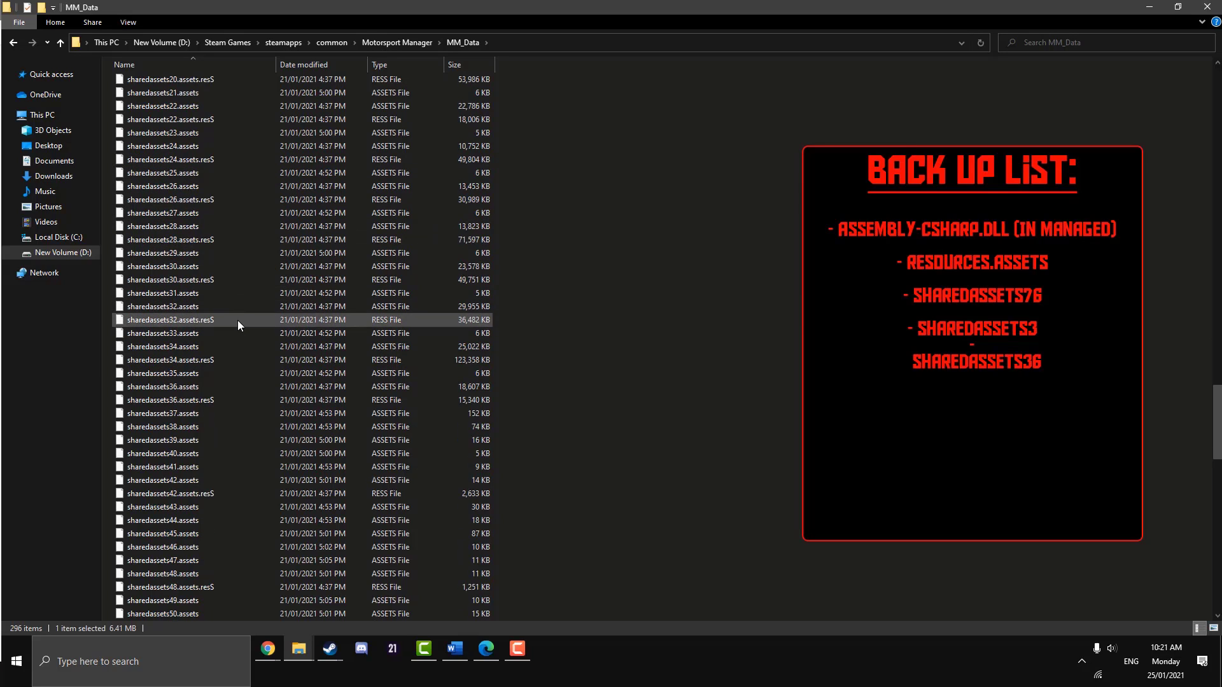
shift+click(194, 399)
scroll(476, 427, up, 18)
scroll(465, 444, down, 11)
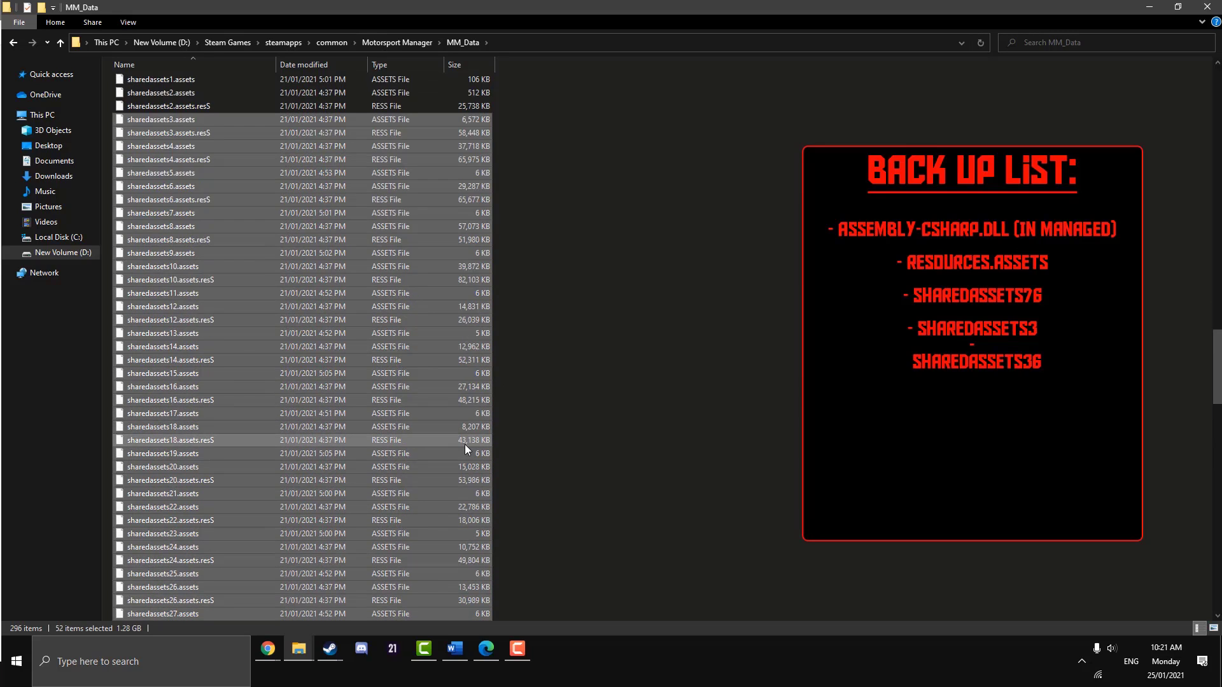
click(429, 452)
scroll(331, 456, down, 3)
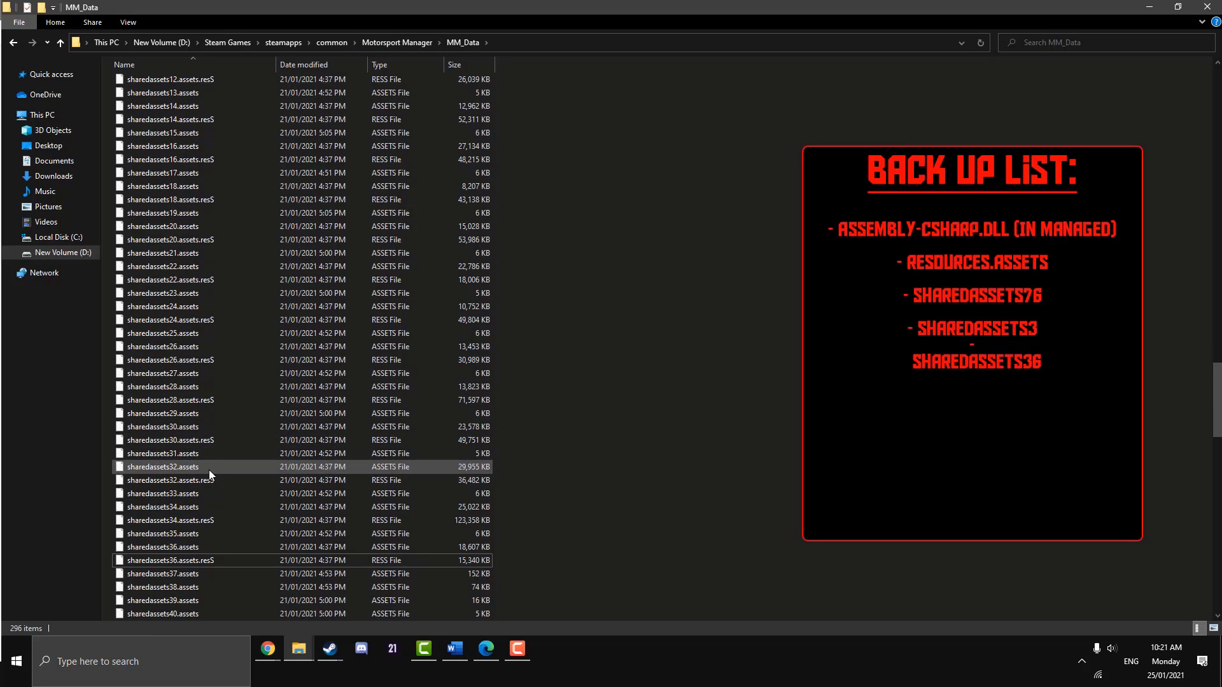
Step: Select sharedassets36, 35, 34, 33, 31, 30 and 29 .assets one by one
click(194, 544)
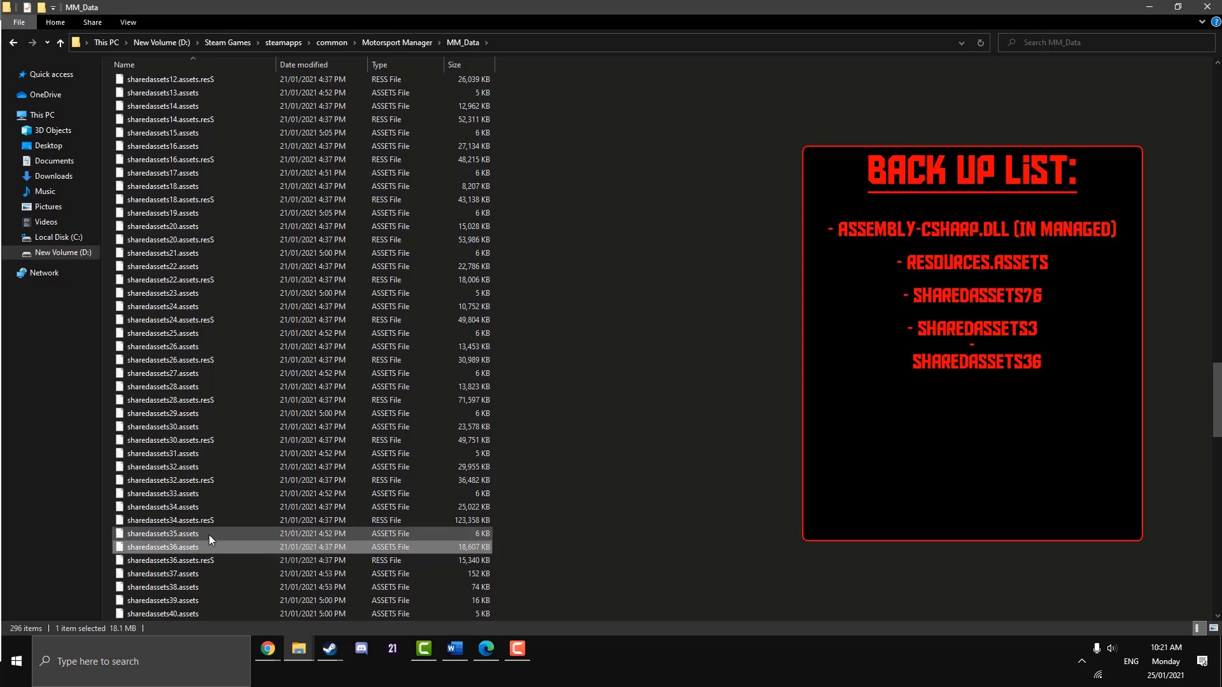
ctrl+click(209, 534)
ctrl+click(198, 507)
ctrl+click(200, 493)
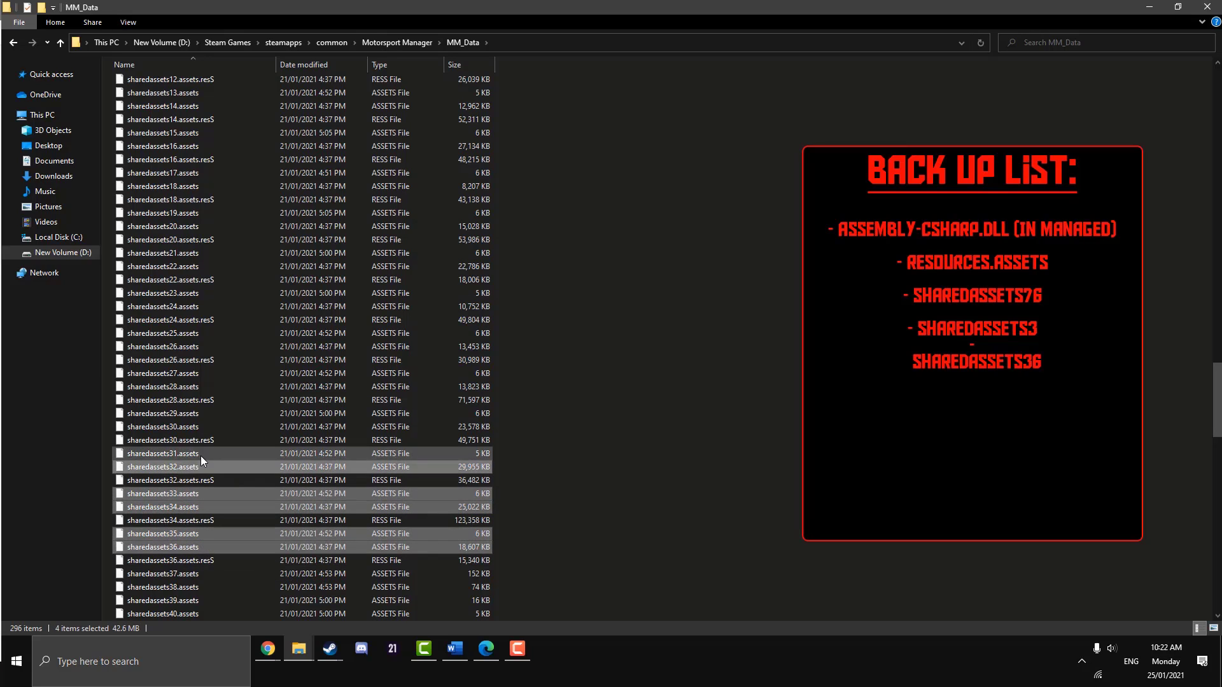
ctrl+click(201, 456)
ctrl+click(202, 427)
ctrl+click(202, 412)
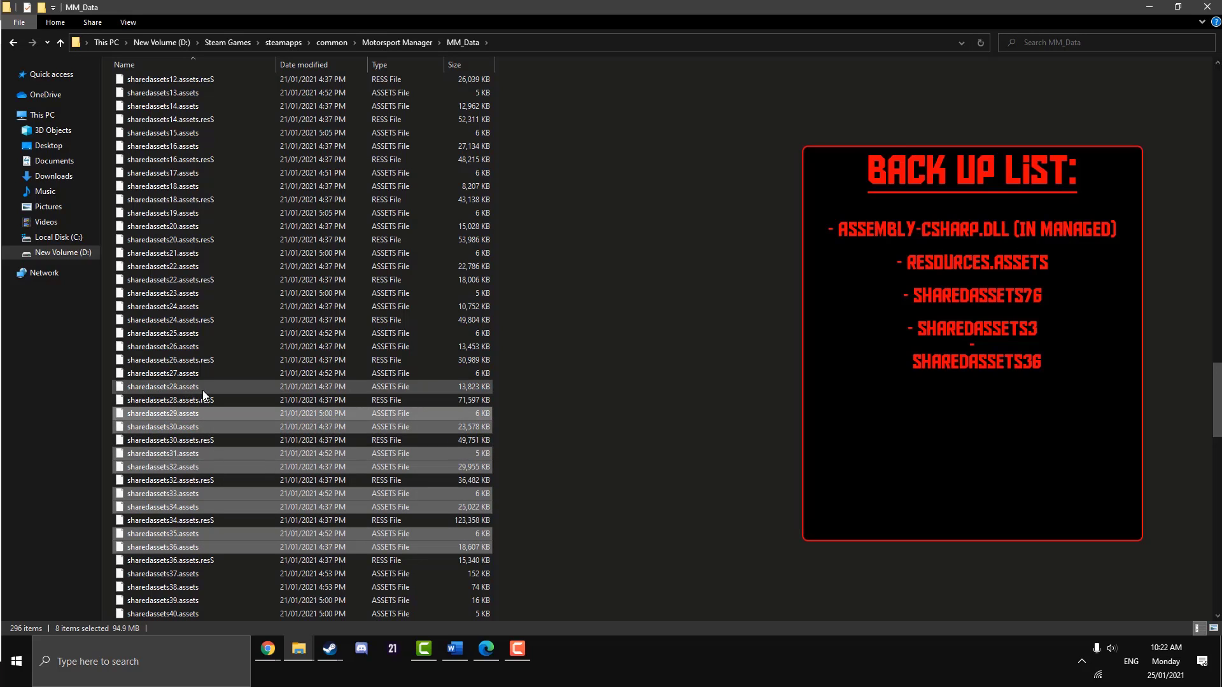
Step: Reselect the full range from sharedassets36.assets.resS back to sharedassets3, then clear it again
click(192, 547)
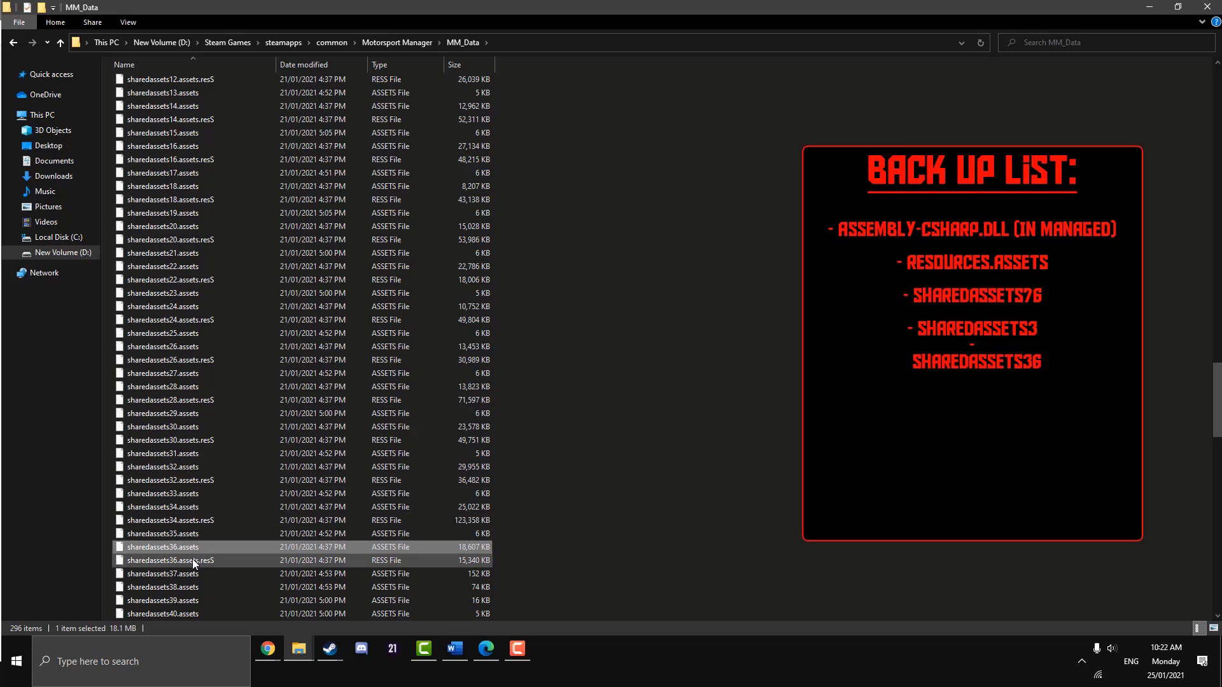
click(192, 560)
scroll(207, 486, up, 7)
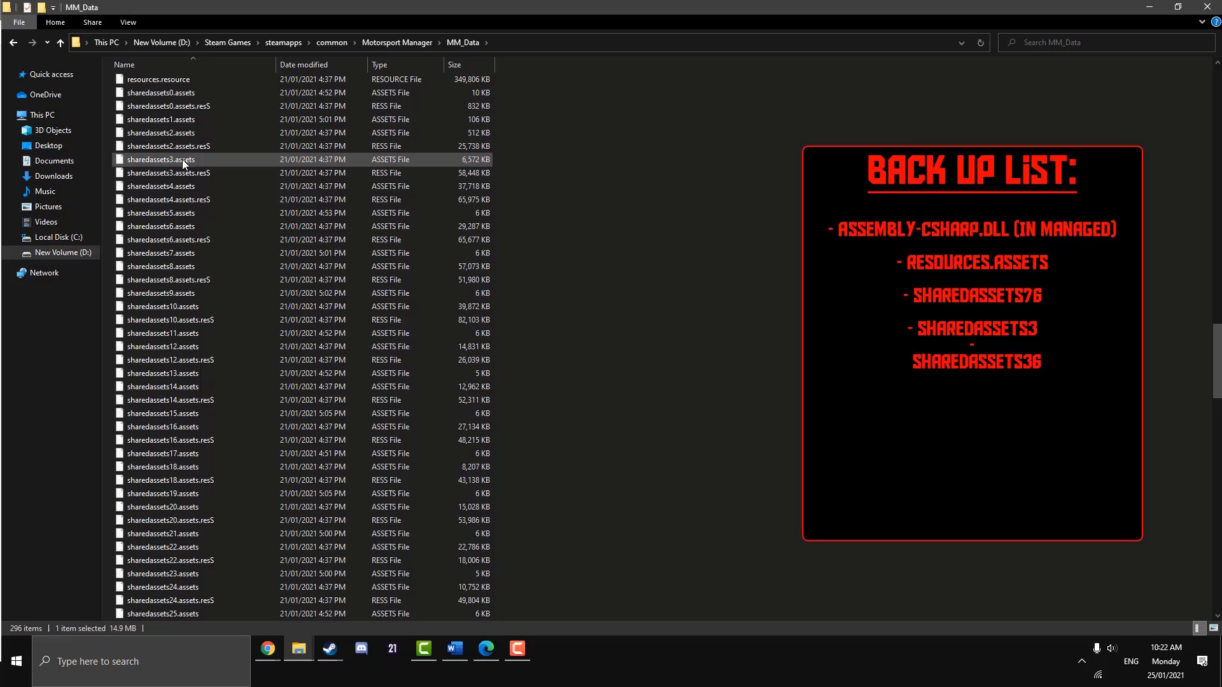
shift+click(182, 159)
scroll(609, 401, down, 3)
scroll(592, 439, down, 2)
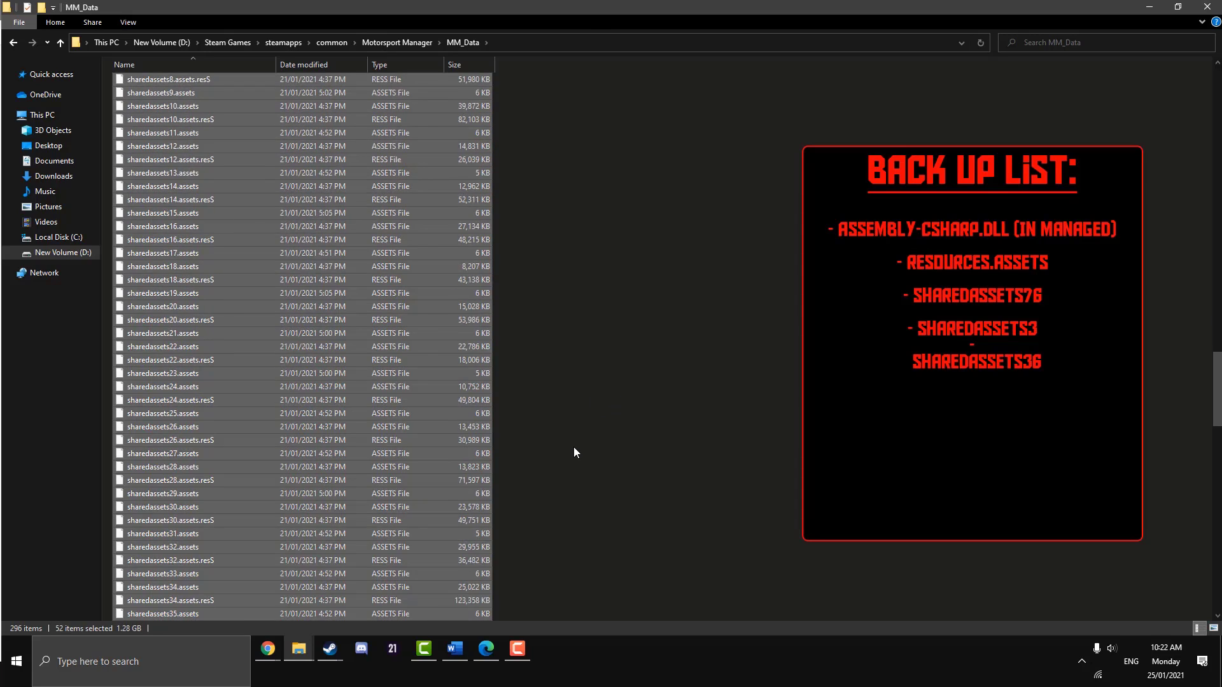
click(571, 449)
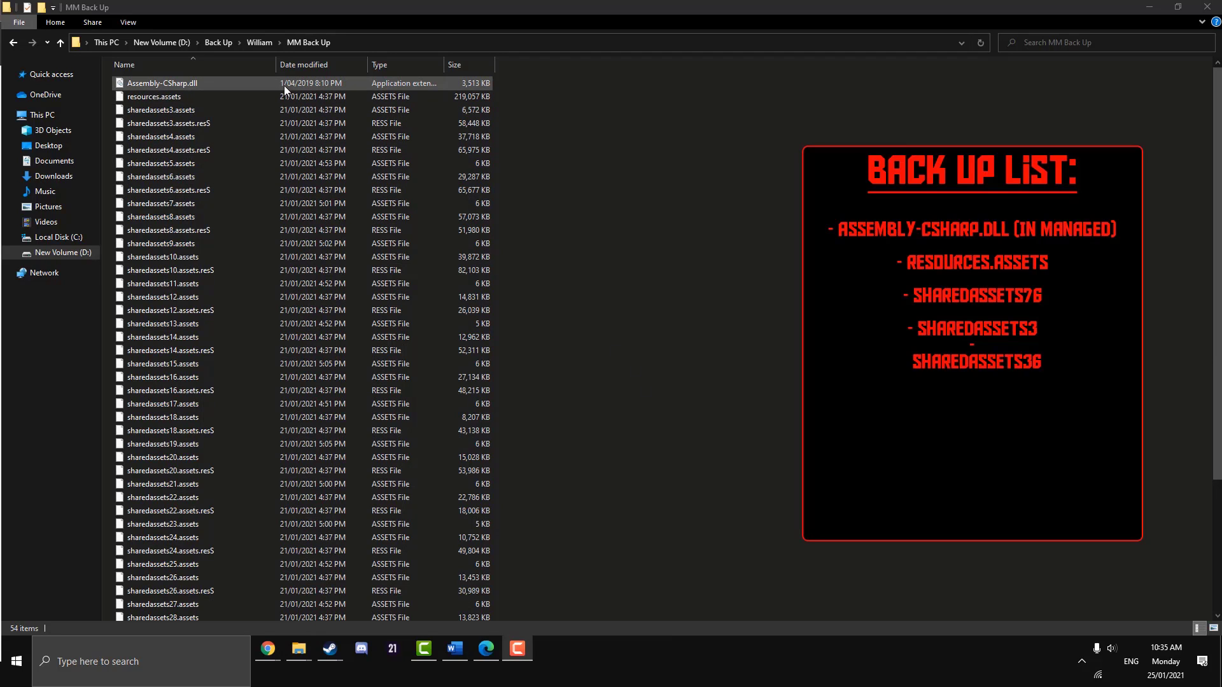
Step: Scroll the MM Back Up folder listing and bring that Explorer window into focus
scroll(324, 318, down, 4)
scroll(328, 349, up, 5)
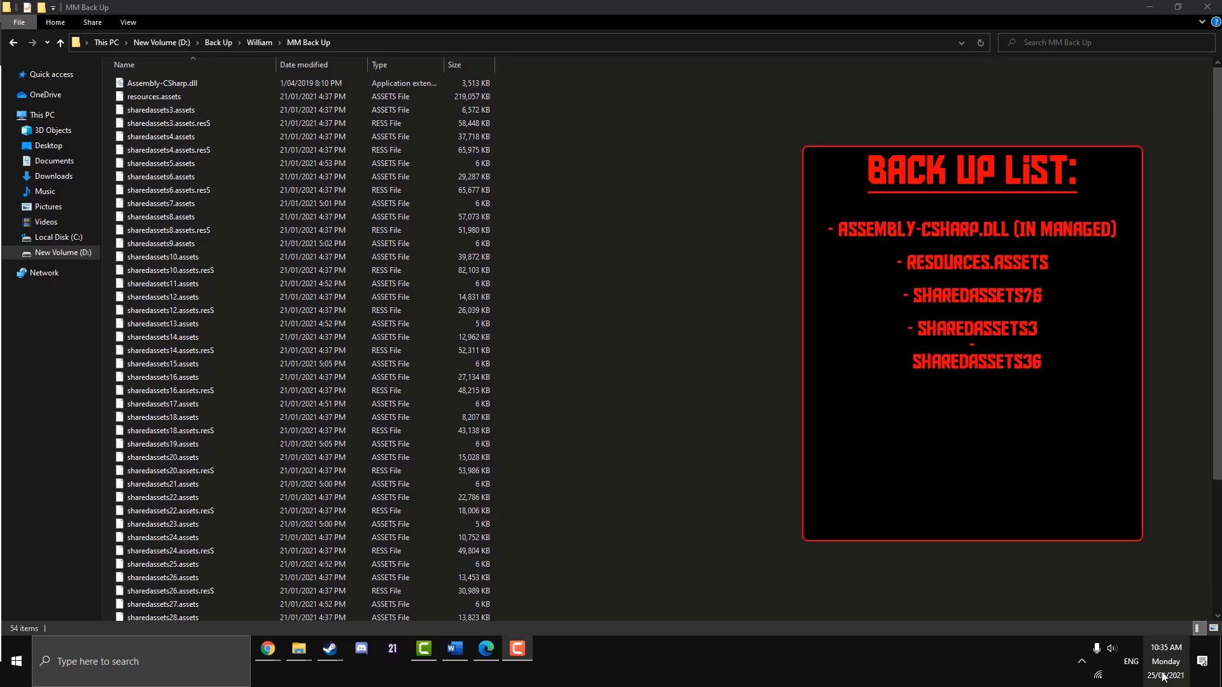
click(536, 264)
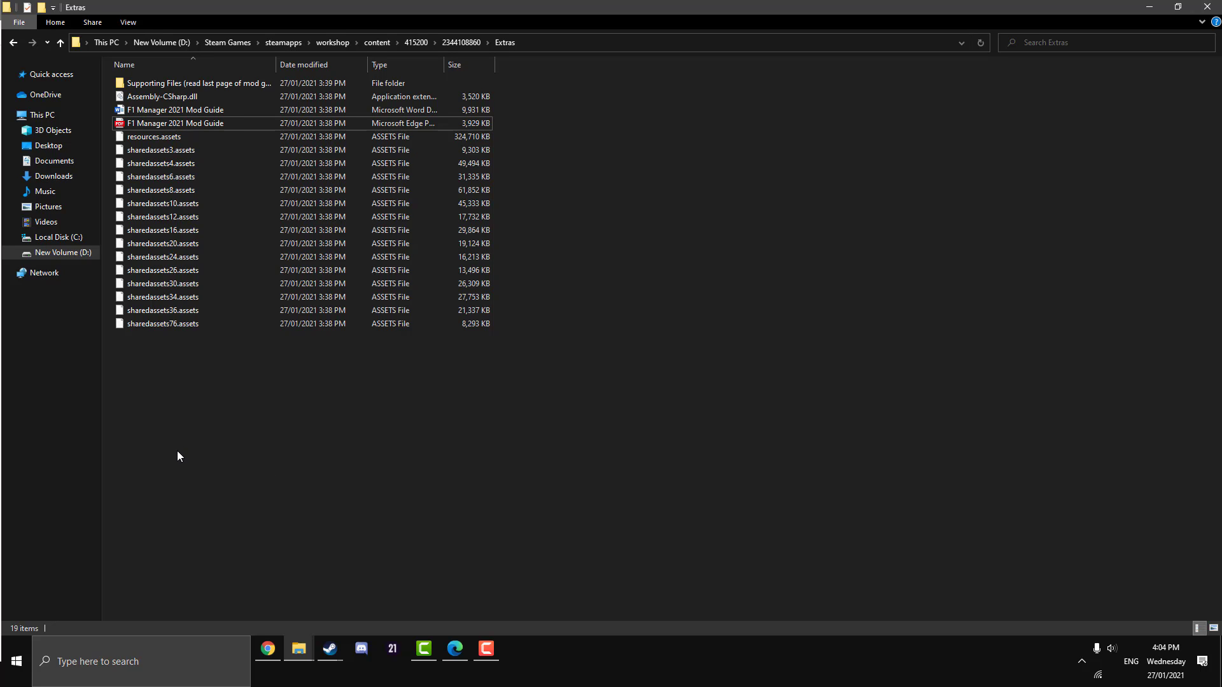
Step: Copy the 15 resources and sharedassets files from the mod's Extras folder
drag(185, 445, 182, 131)
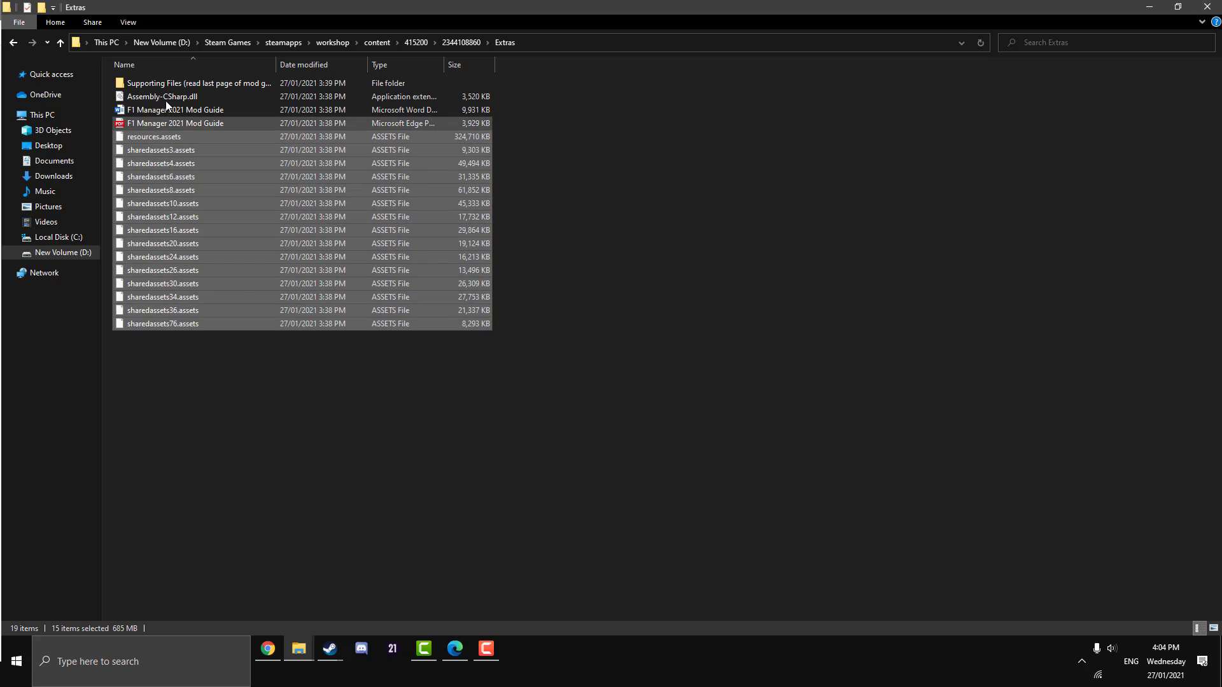
right_click(170, 190)
click(212, 319)
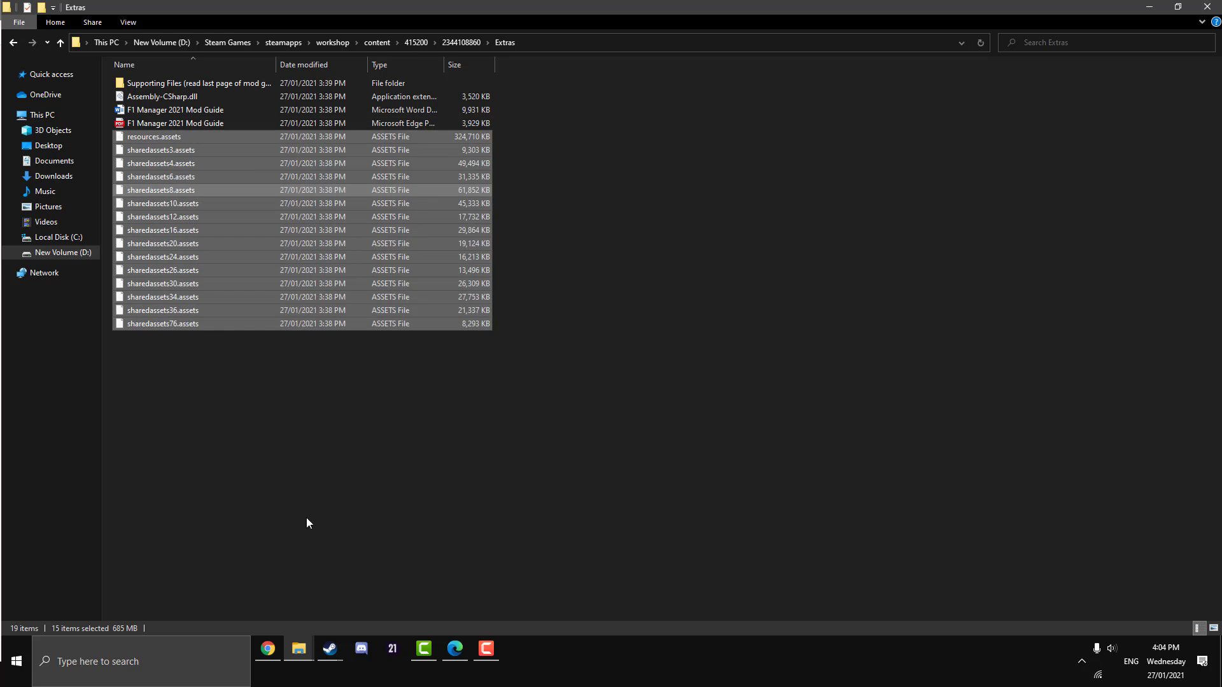
click(267, 470)
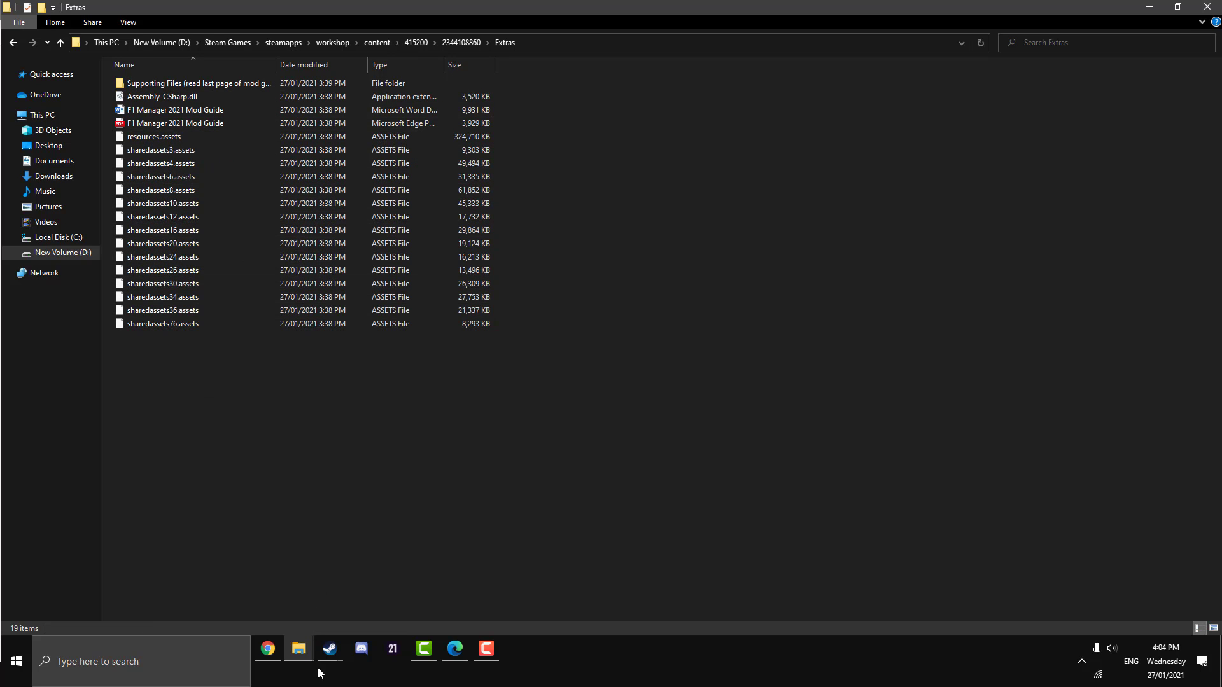
Step: Paste the 15 files into Motorsport Manager's MM_Data folder, replacing the existing files
click(293, 651)
click(360, 611)
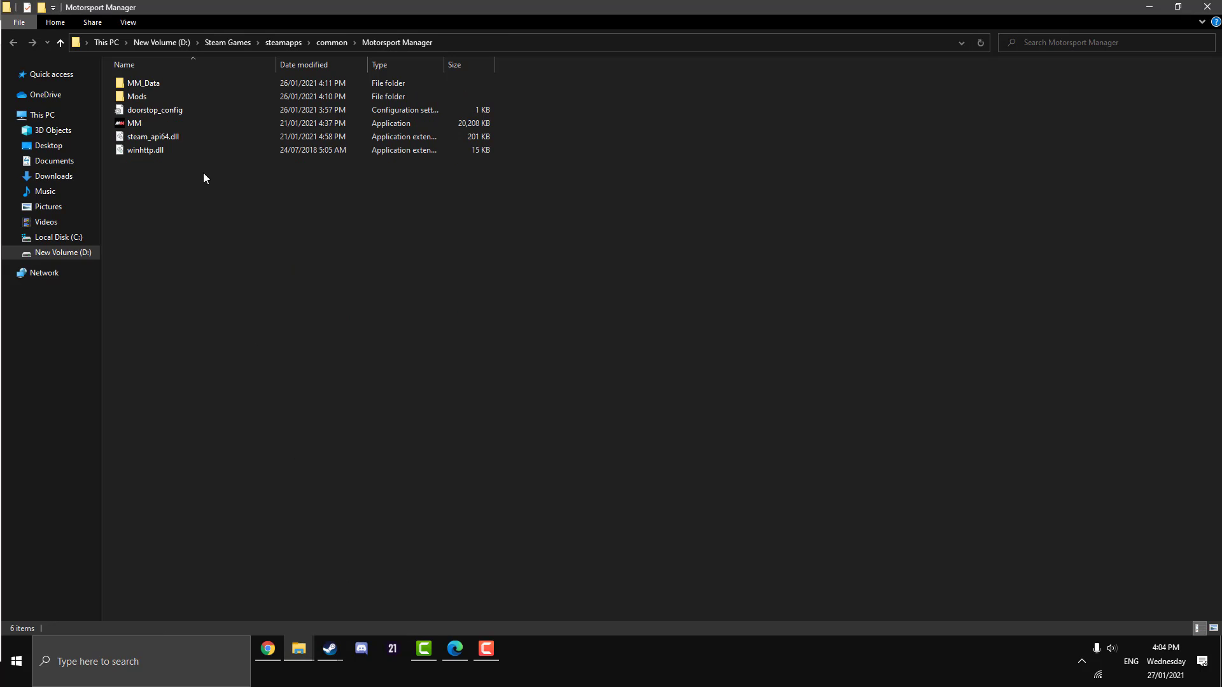
double_click(152, 82)
scroll(581, 313, down, 1)
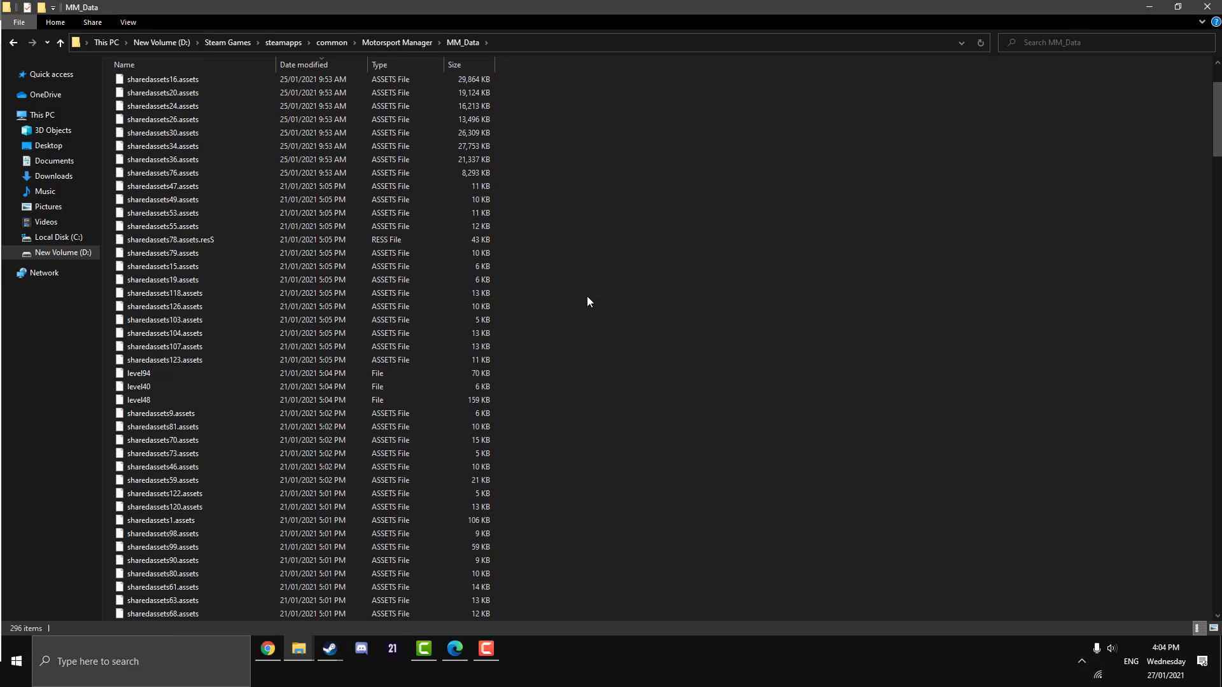
right_click(587, 296)
click(635, 386)
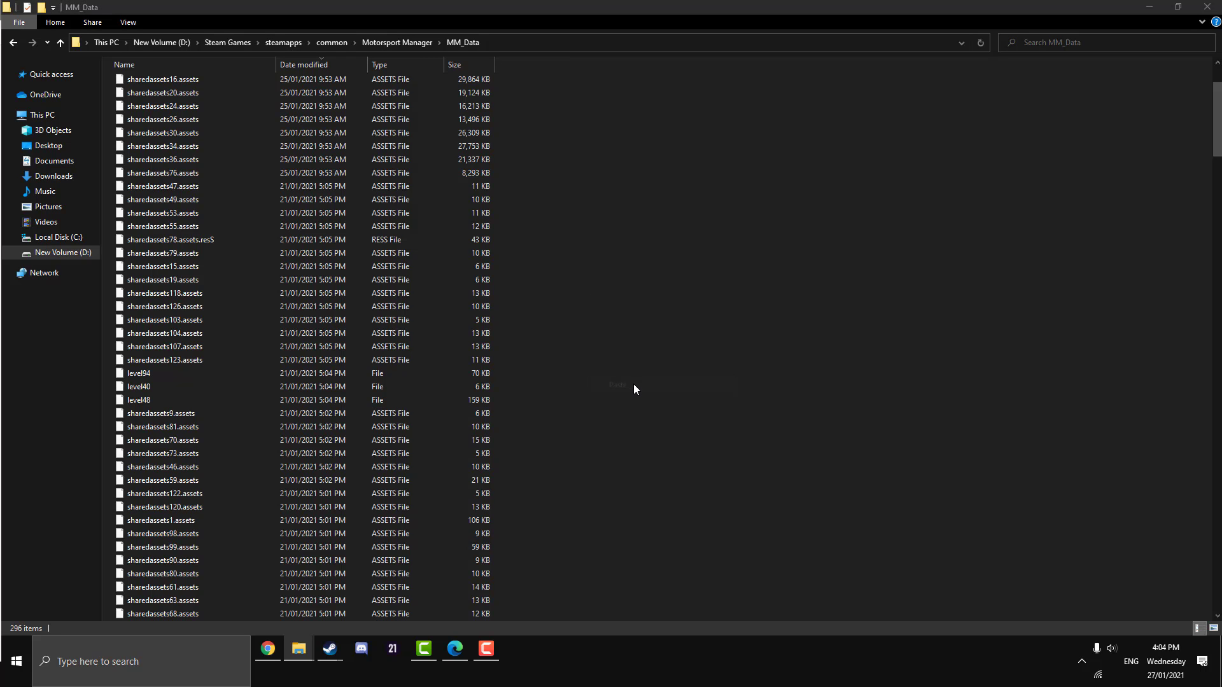
click(329, 220)
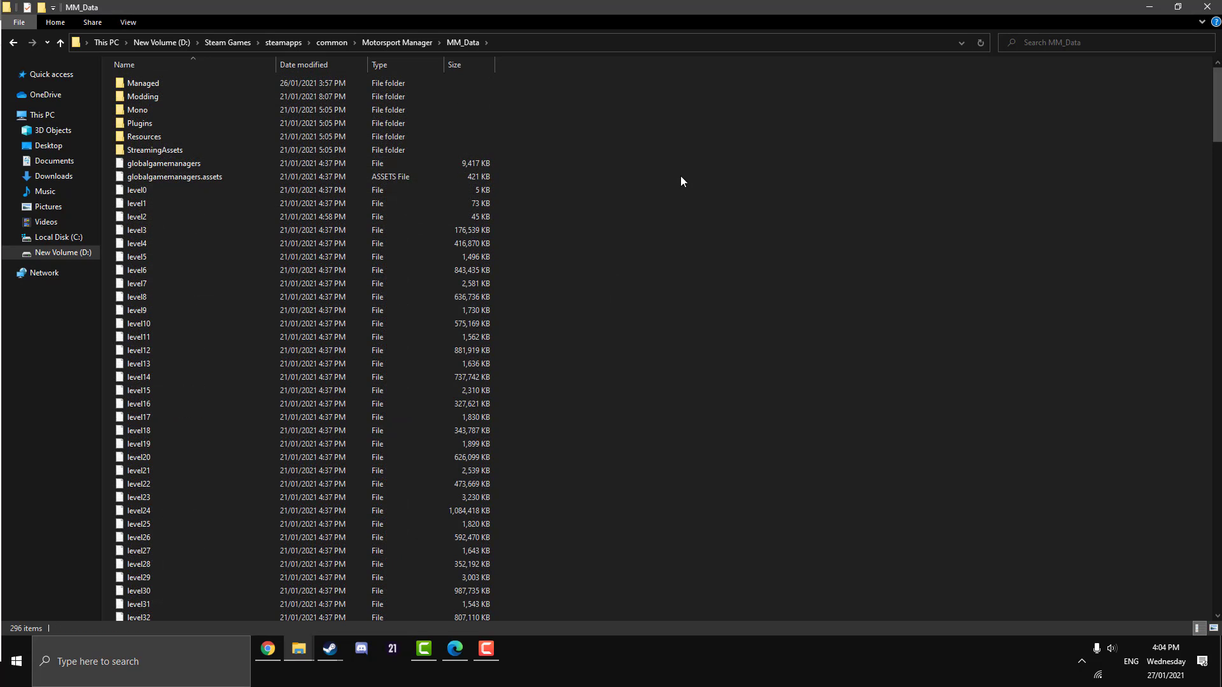
Step: Open the game's Managed folder, then copy the mod's Assembly-CSharp.dll from its Extras folder
double_click(158, 85)
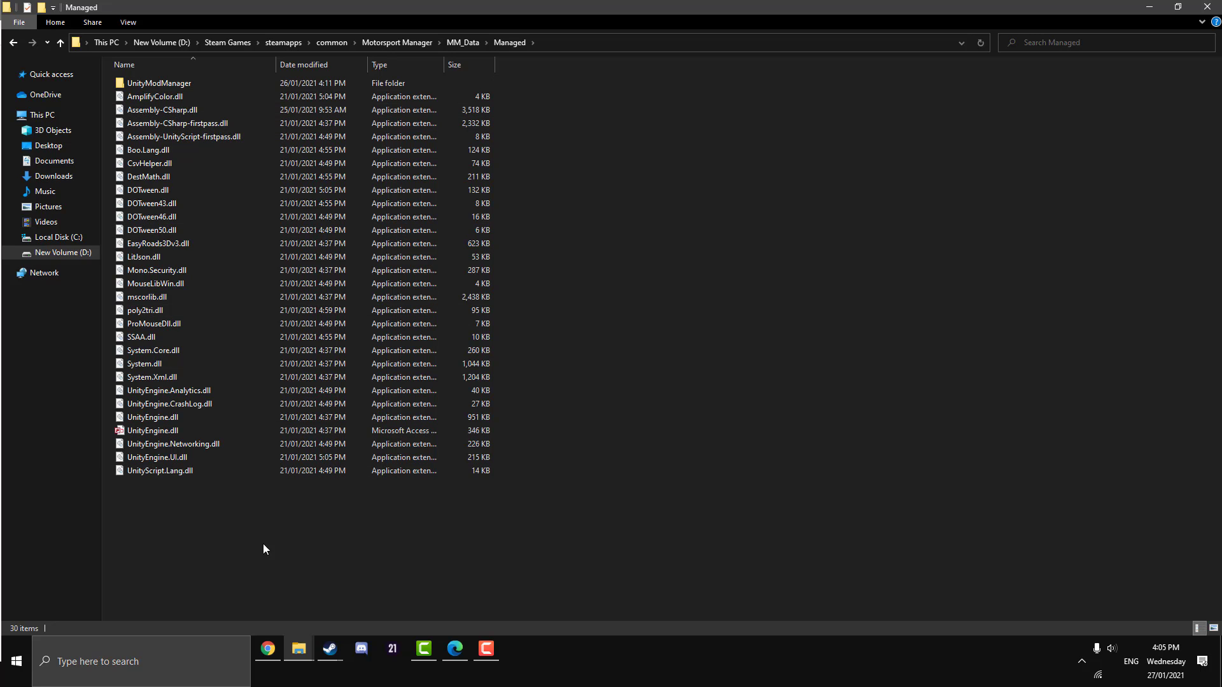
mouse_move(306, 648)
click(250, 589)
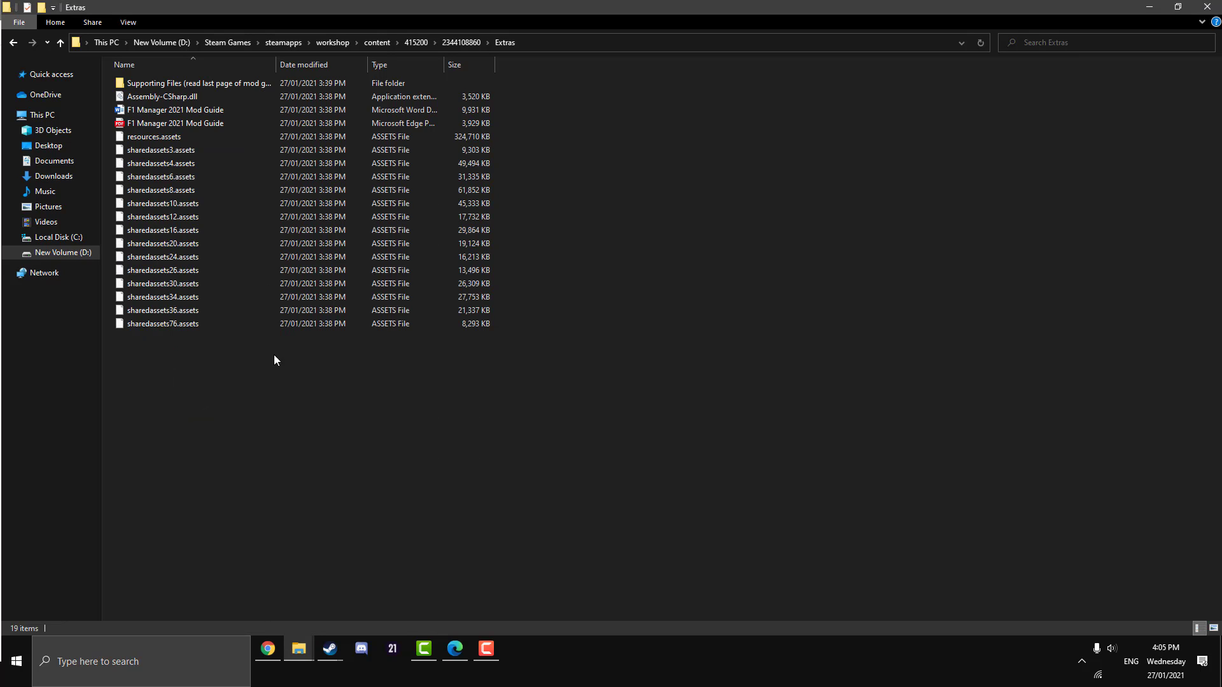
click(199, 96)
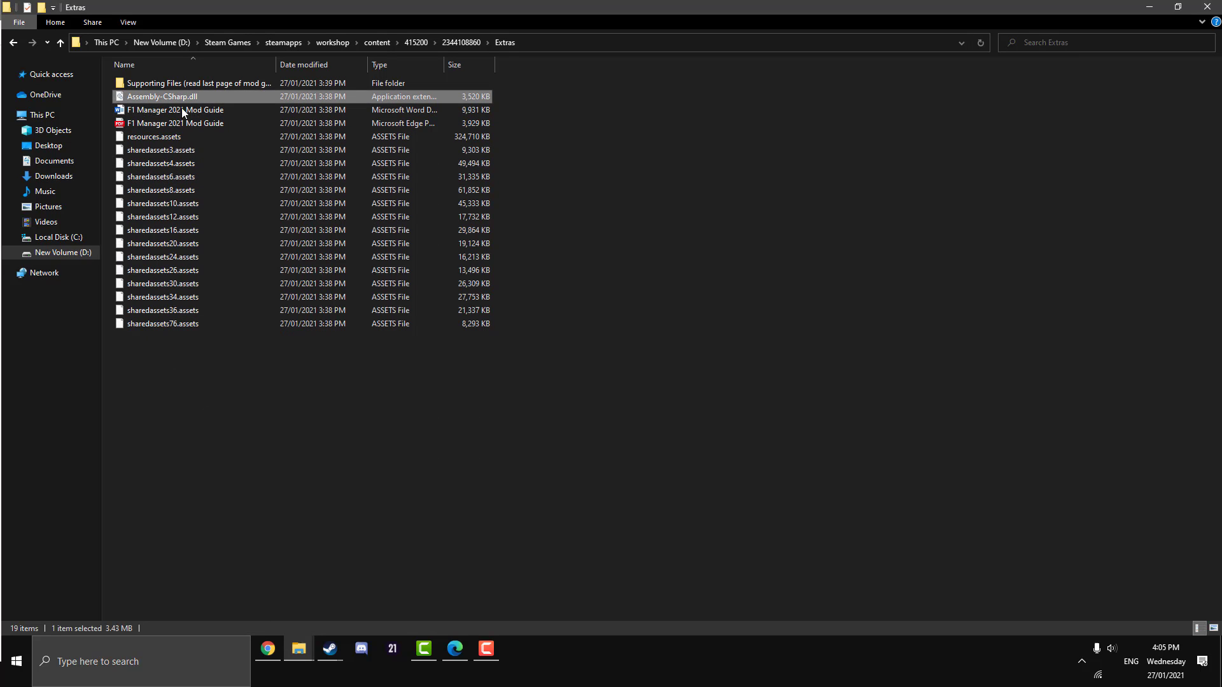
right_click(185, 97)
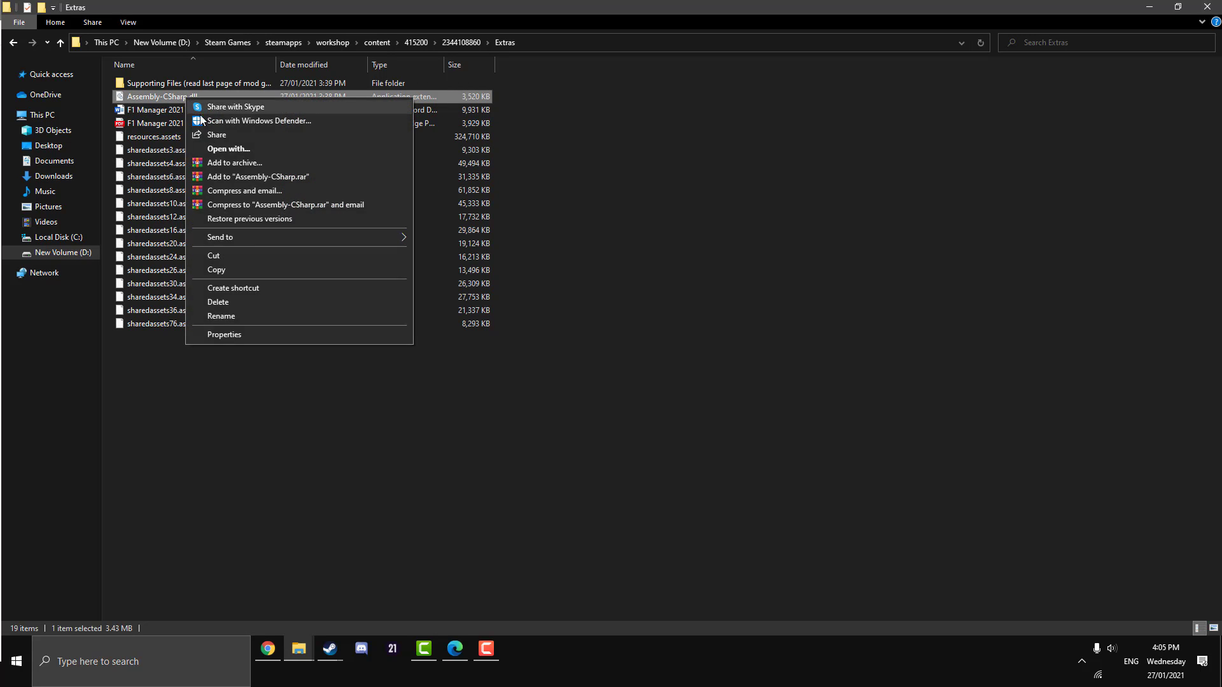
click(235, 270)
Step: Paste the mod's Assembly-CSharp.dll into Managed, replacing the existing file
click(302, 646)
click(365, 588)
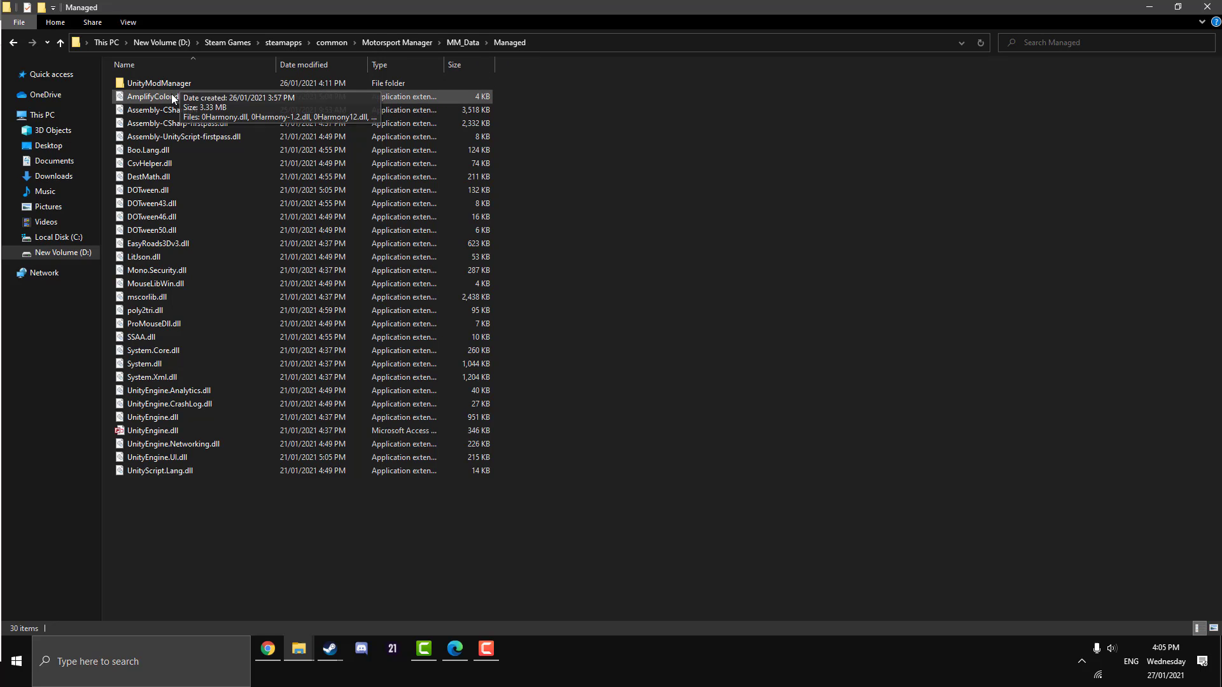
right_click(552, 202)
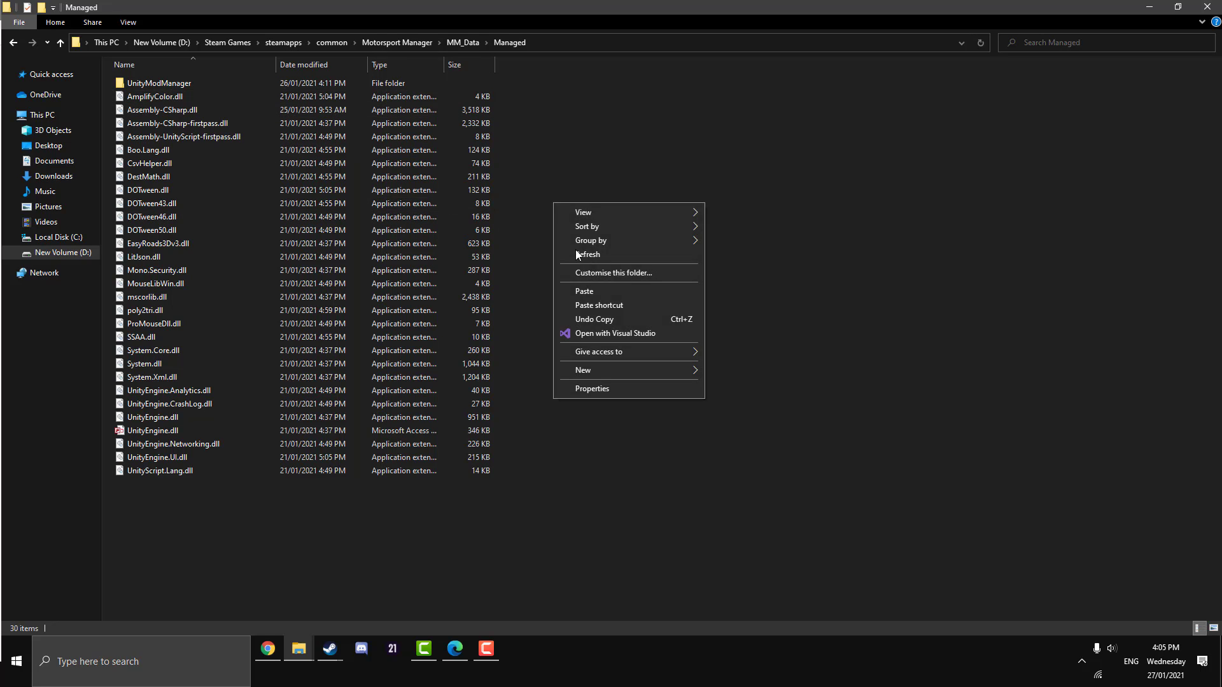
click(594, 287)
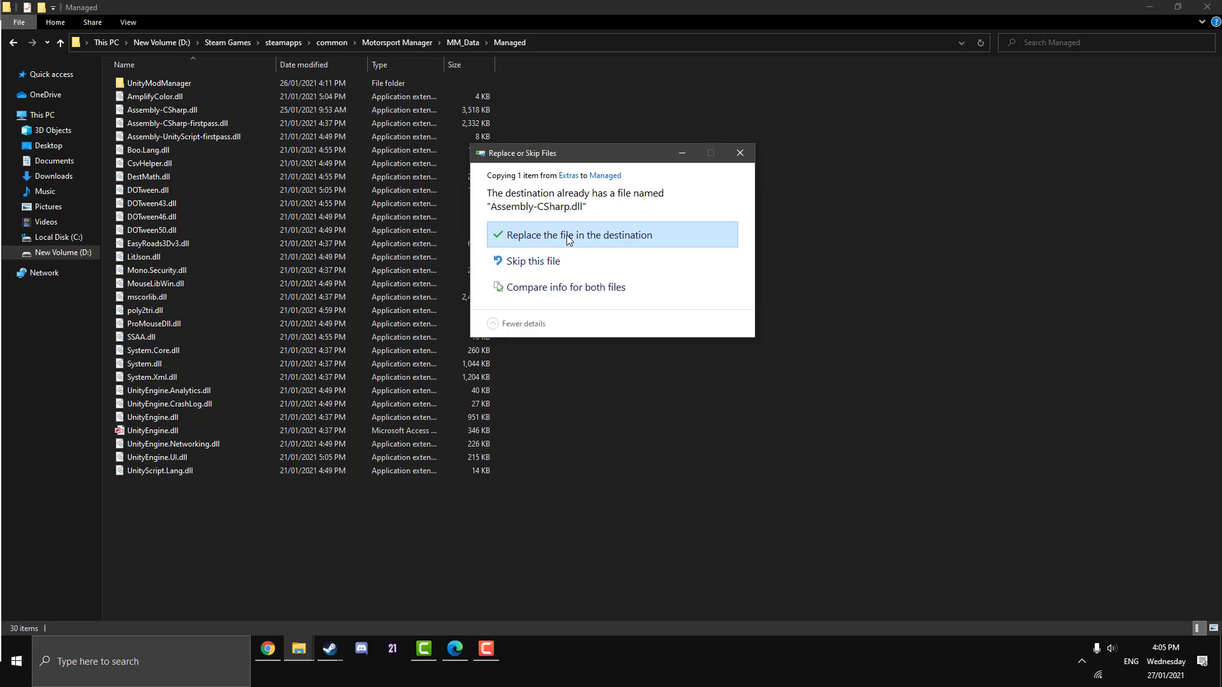
click(569, 237)
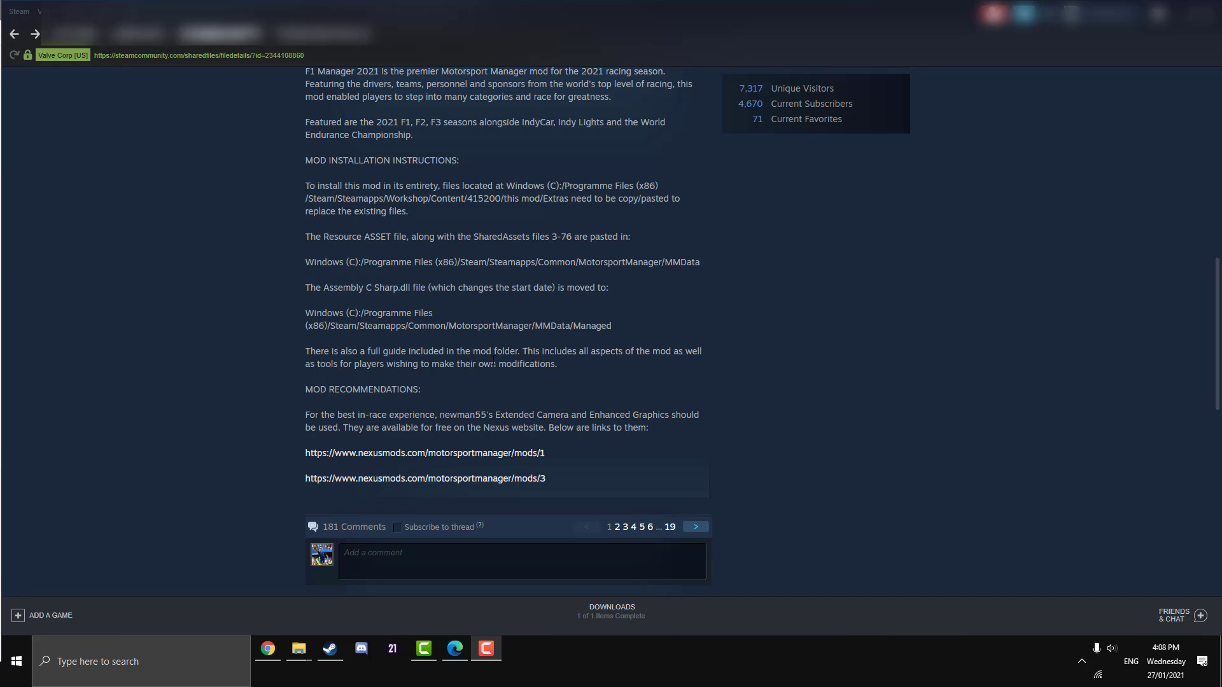
Step: Bring the Steam window forward to read the F1 Manager 2021 mod's install instructions
click(514, 407)
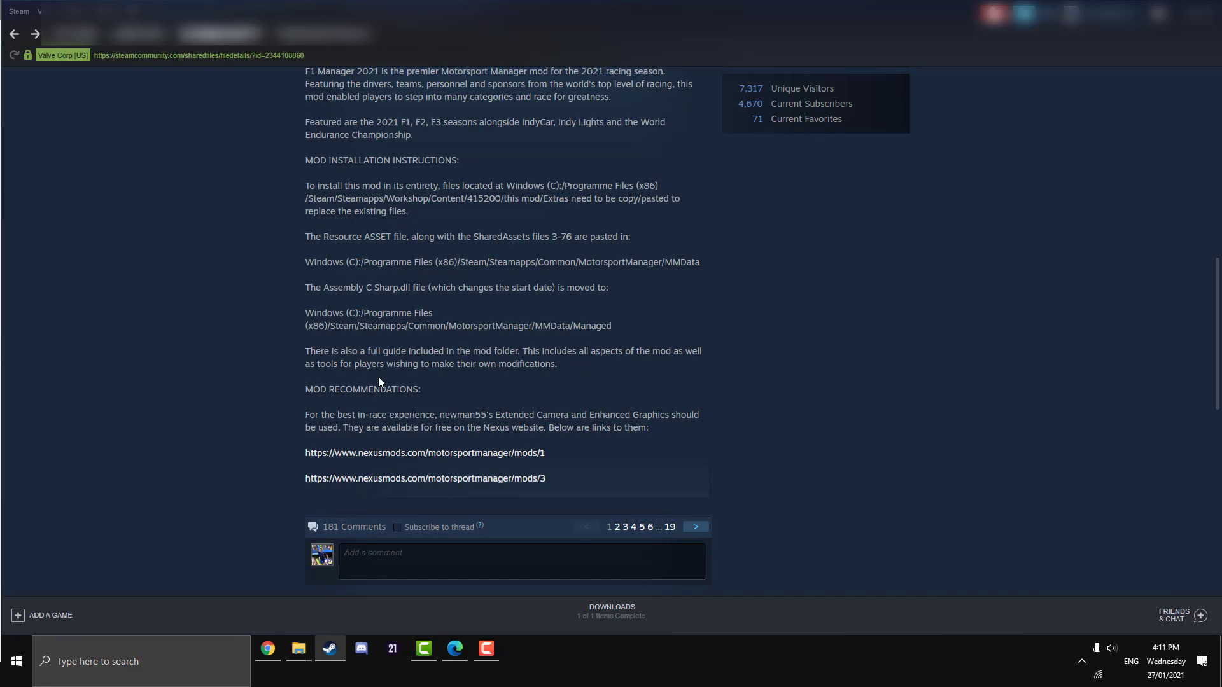
Step: Open the mod's Supporting Files folder from Extras and scroll the Mod Guide to its team-changing section
mouse_move(303, 647)
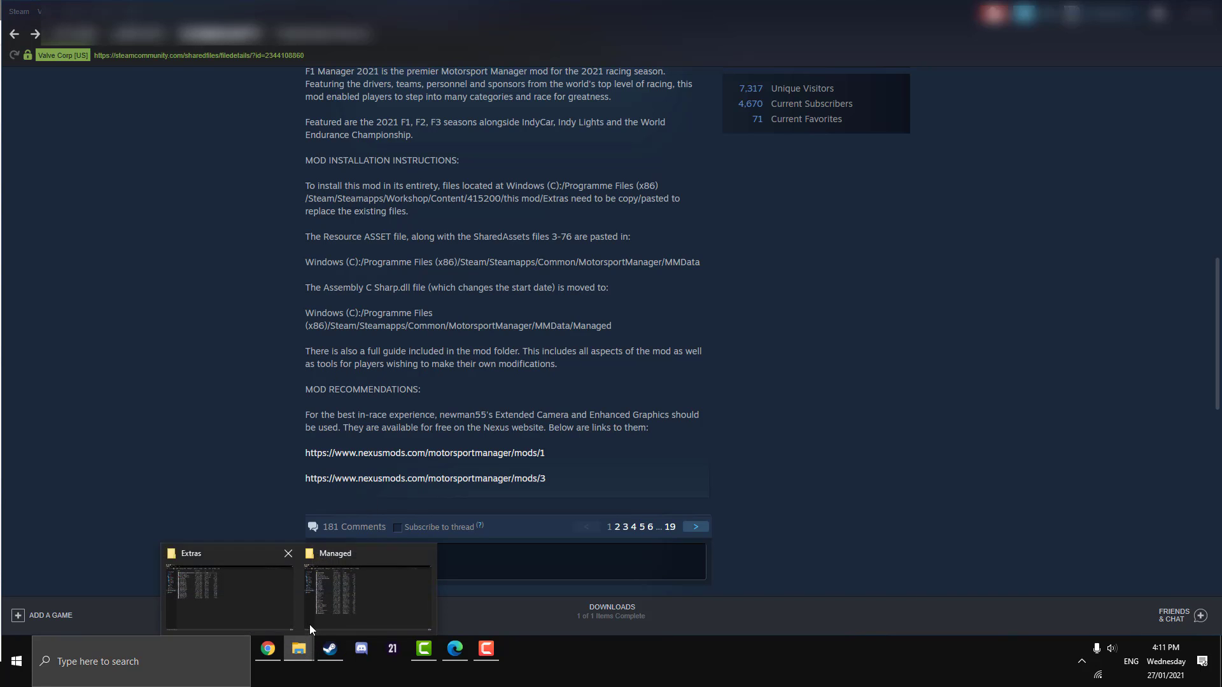
click(224, 583)
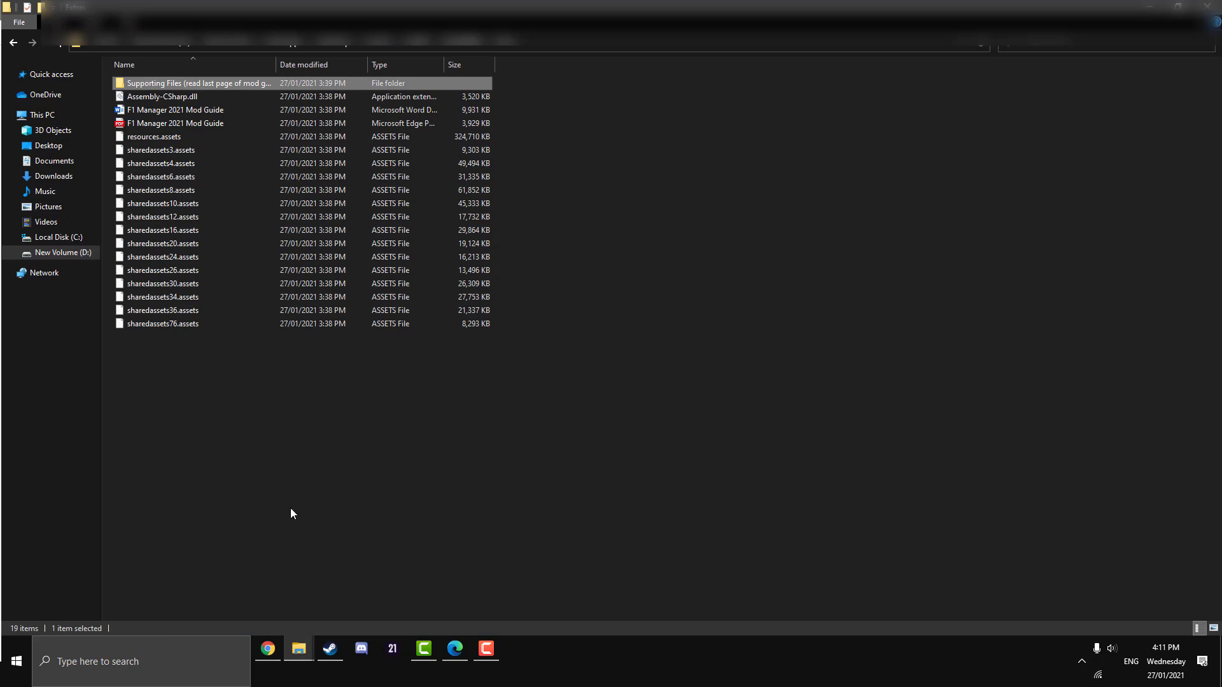
double_click(175, 83)
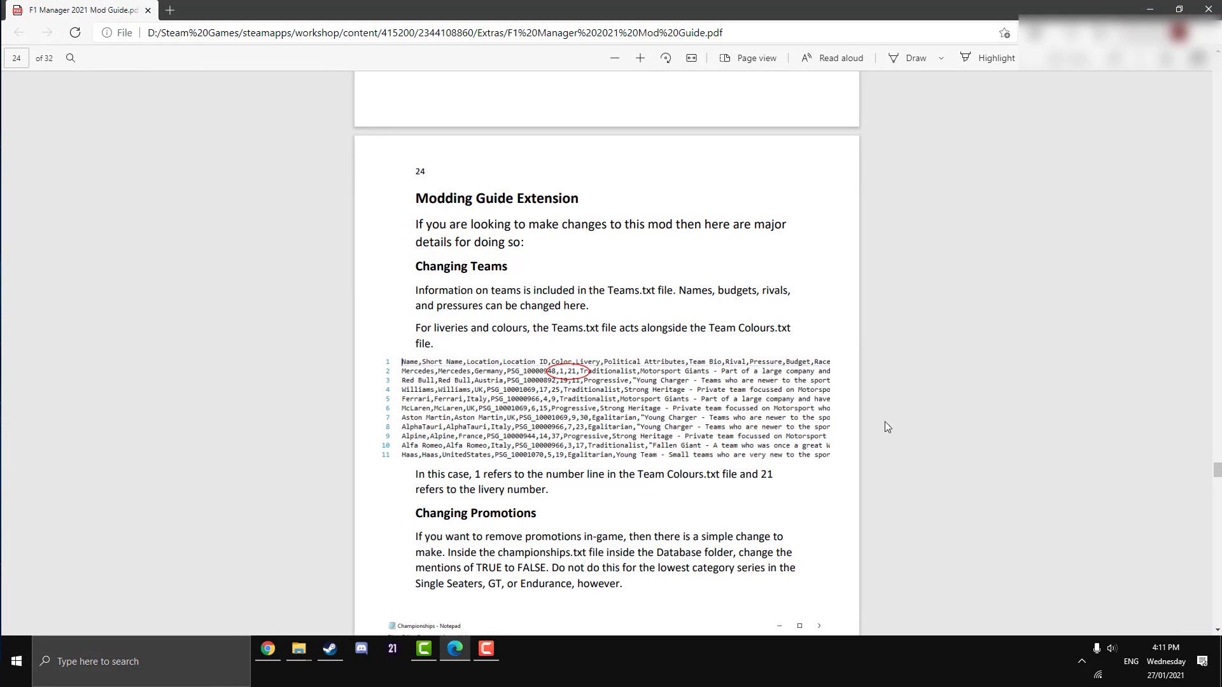
scroll(583, 350, down, 4)
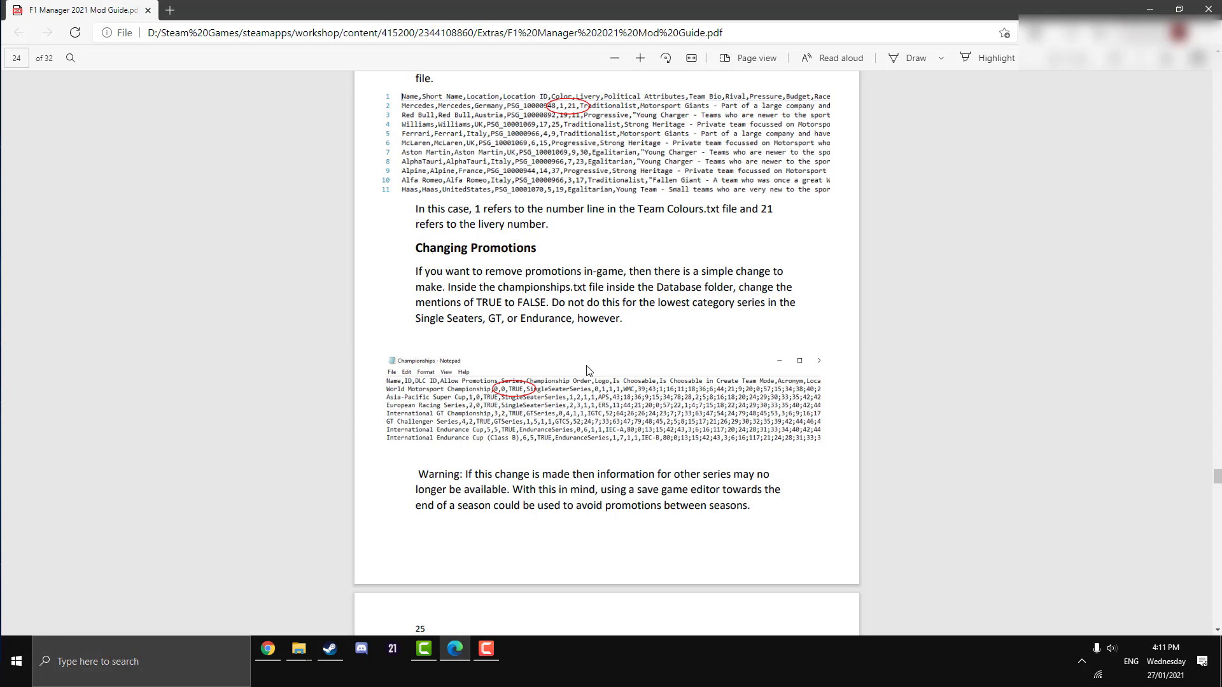
scroll(587, 370, down, 7)
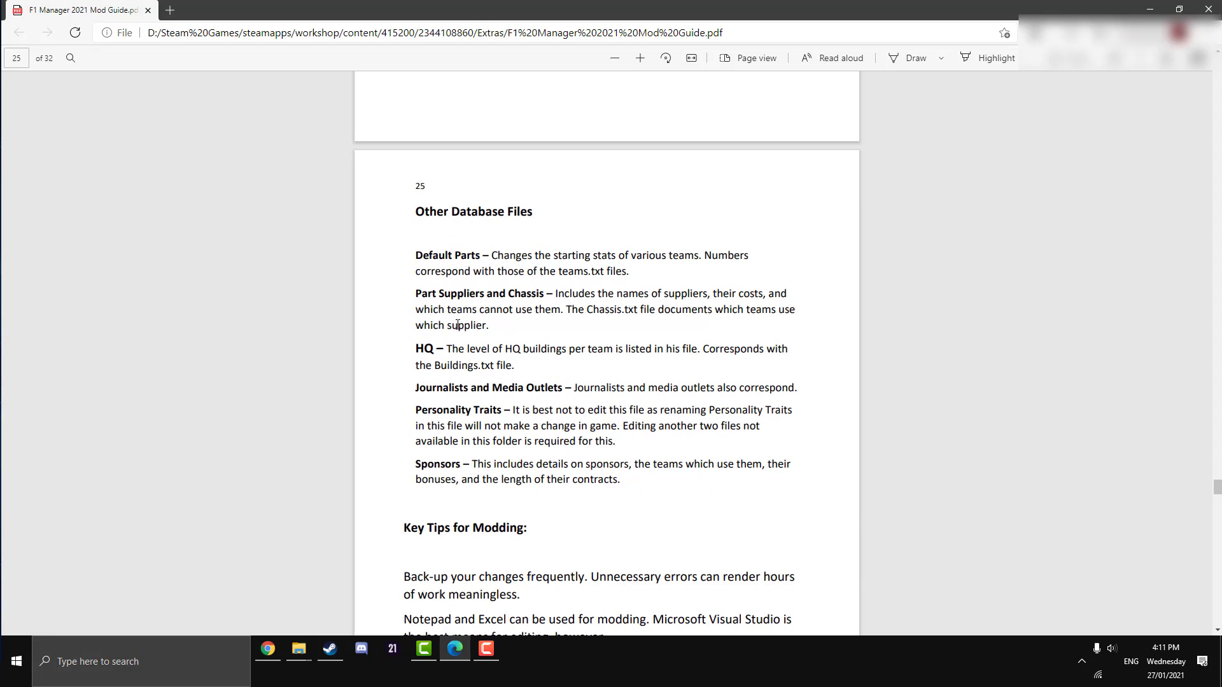
scroll(465, 330, down, 3)
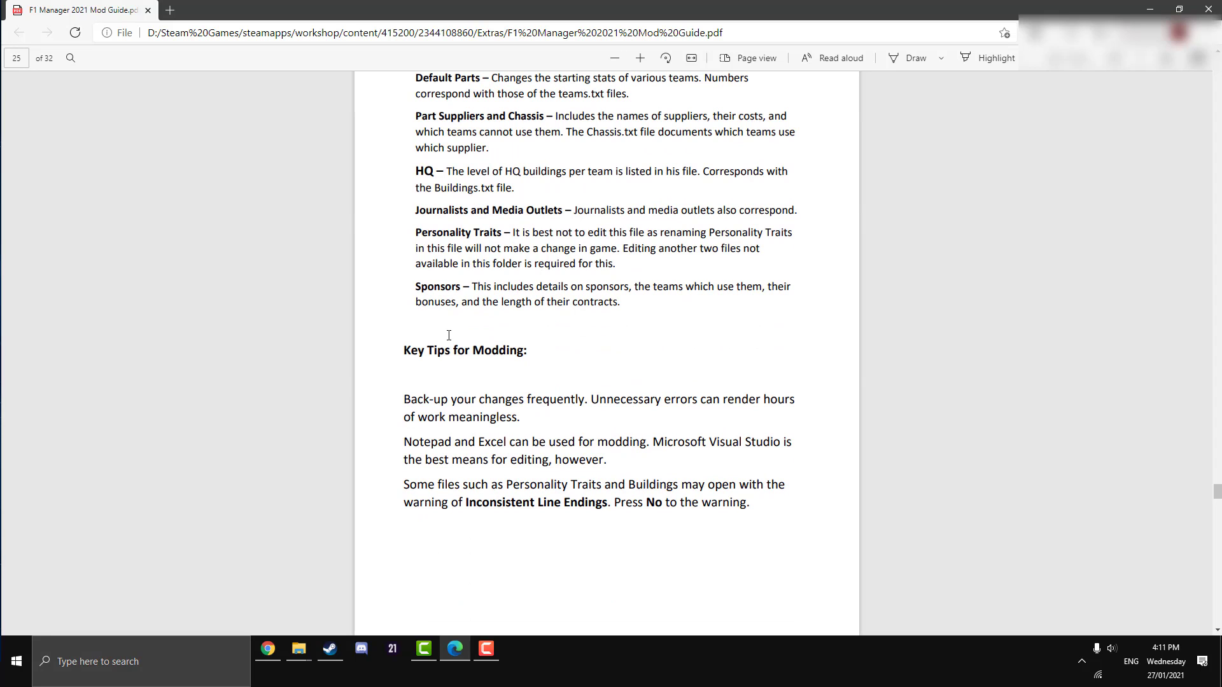
scroll(448, 335, up, 10)
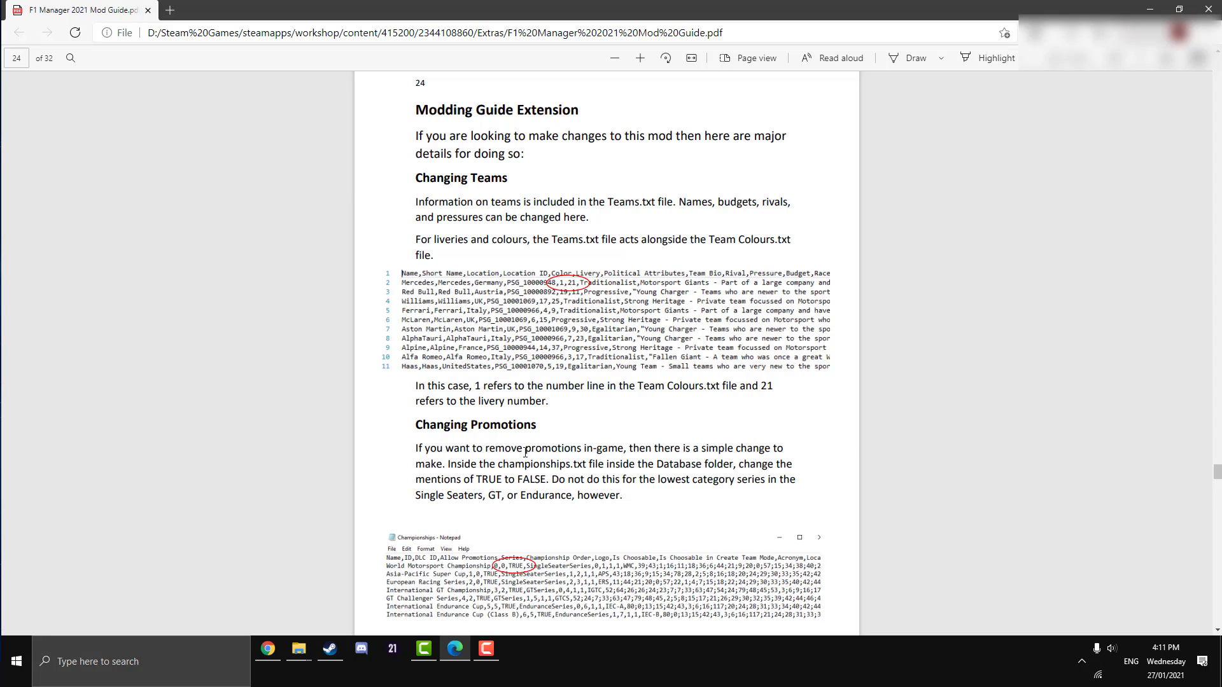
scroll(525, 452, down, 15)
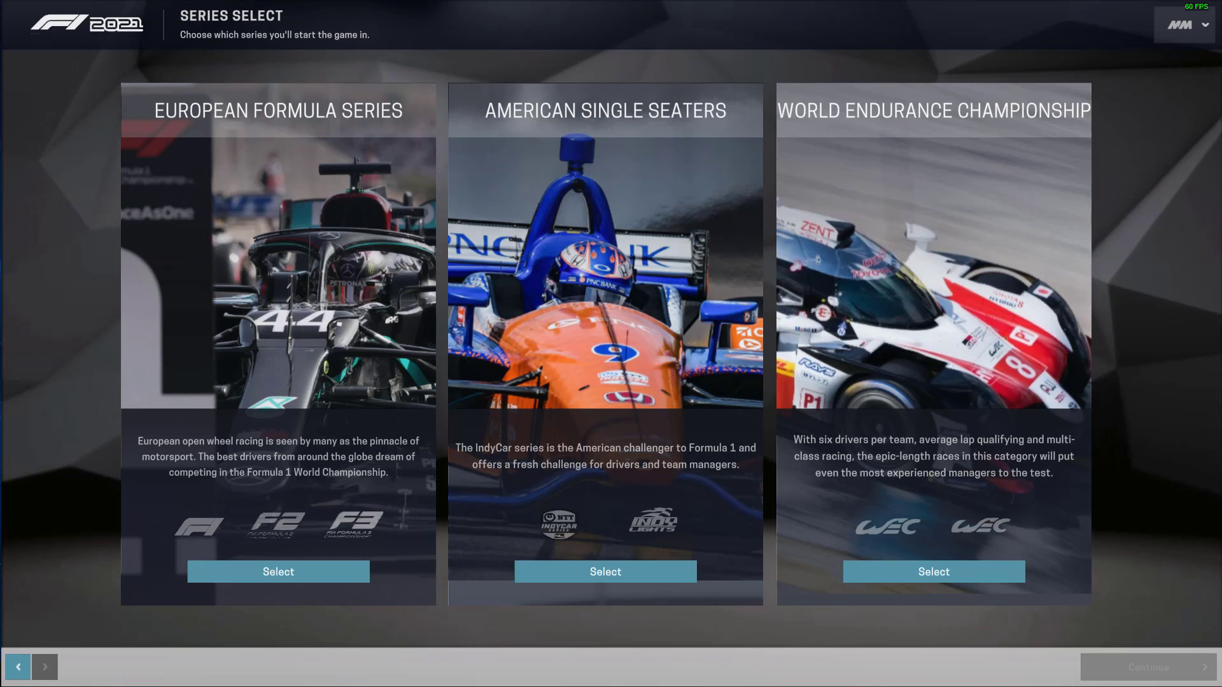
Step: Select the European Formula Series and preview the McLaren, Red Bull Racing and Ferrari liveries
click(225, 352)
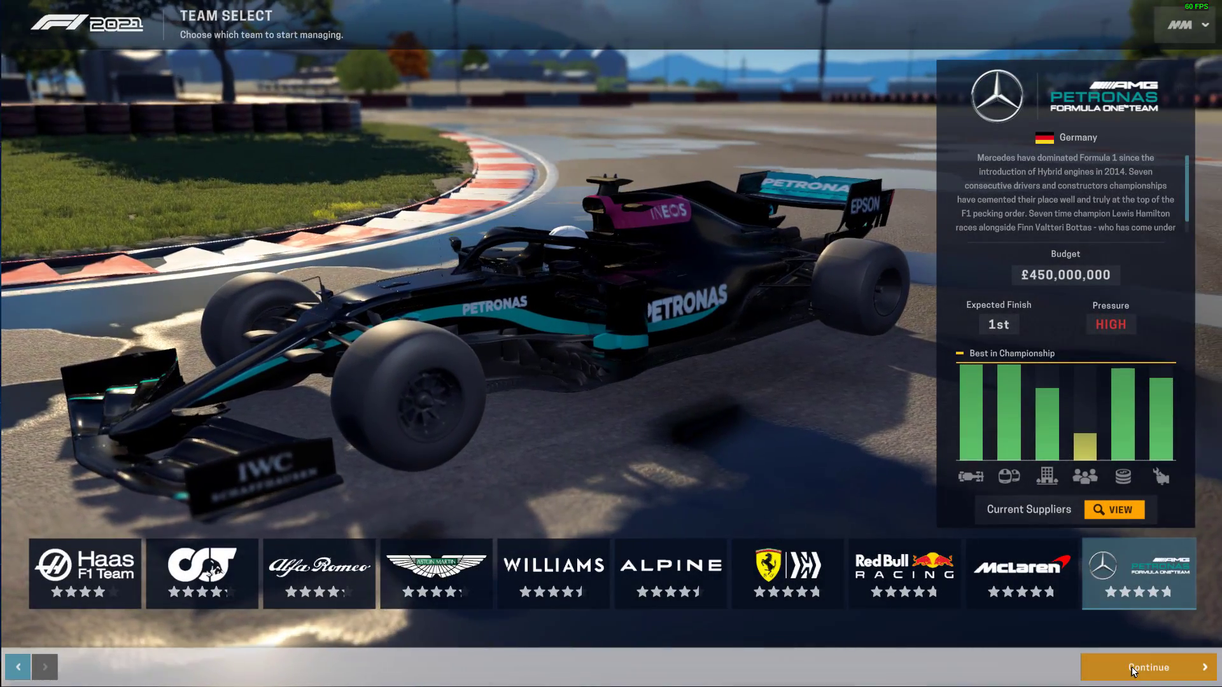
click(1000, 585)
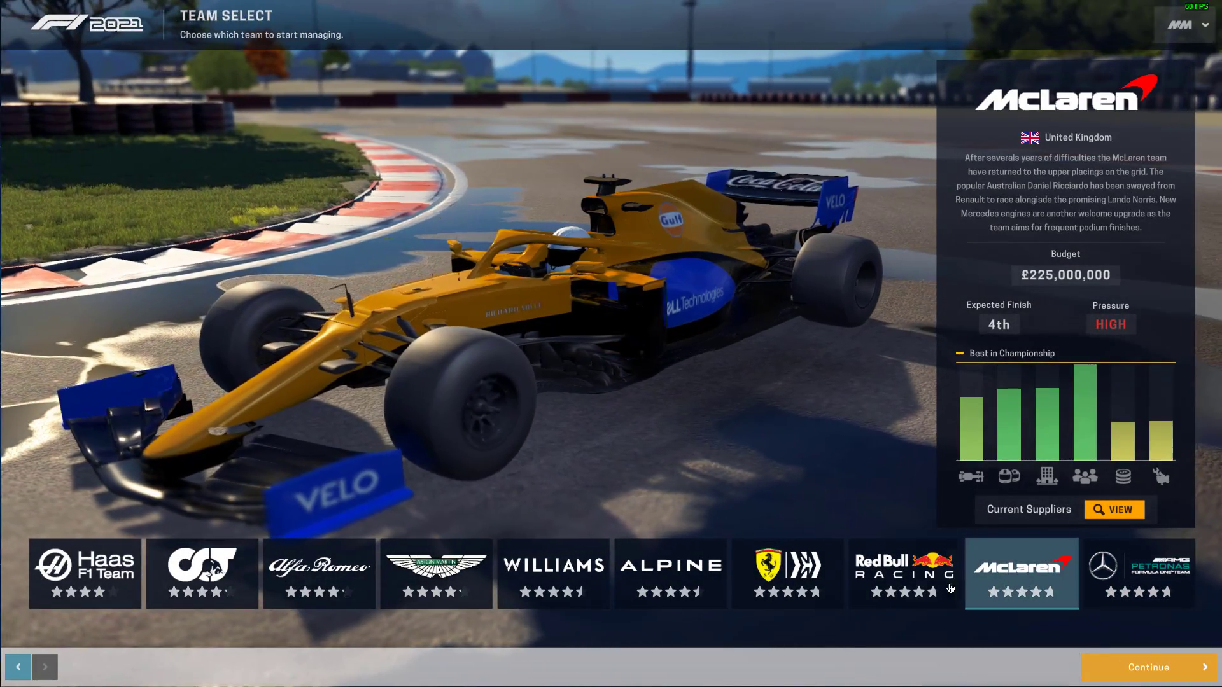
click(879, 585)
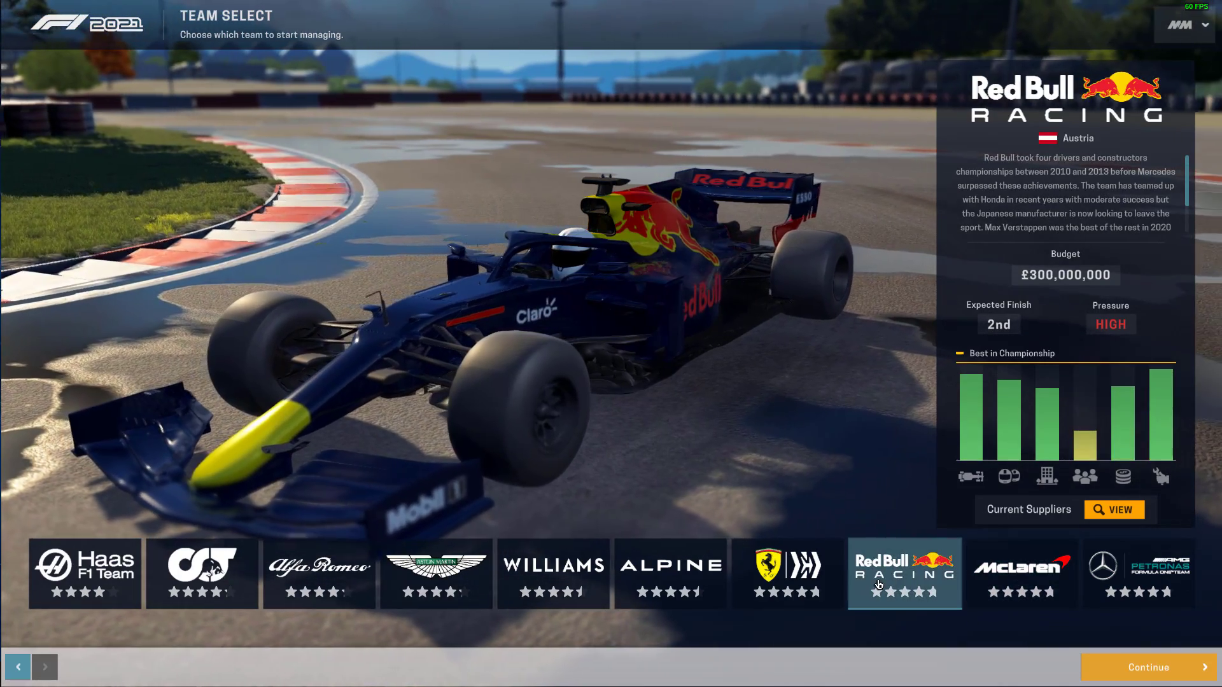
click(1011, 579)
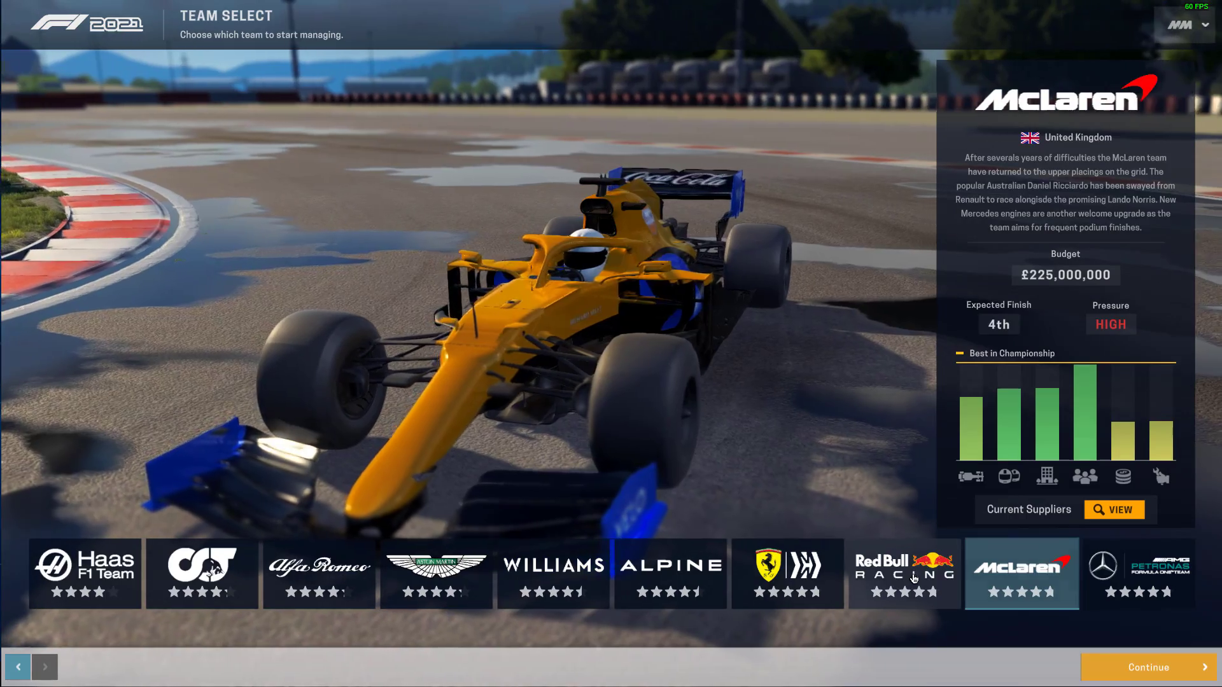
click(893, 576)
click(787, 575)
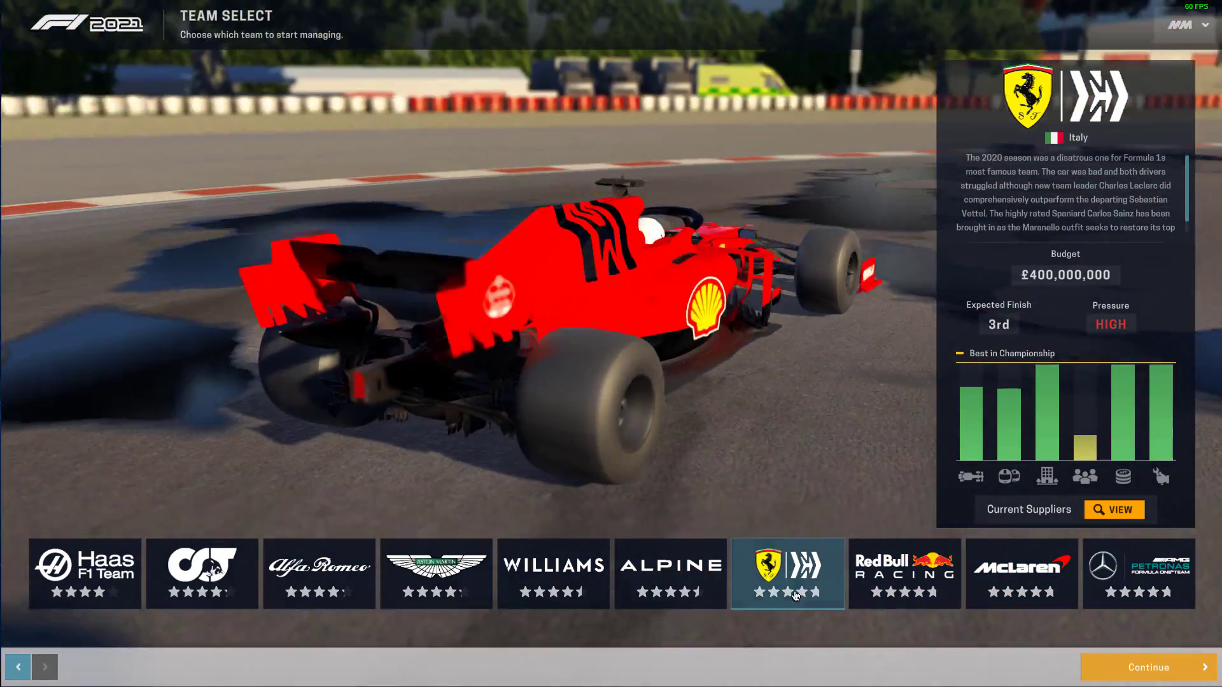
Step: Cycle through the Alpine, Williams, Aston Martin, Alfa Romeo and AlphaTauri team previews
key(Left)
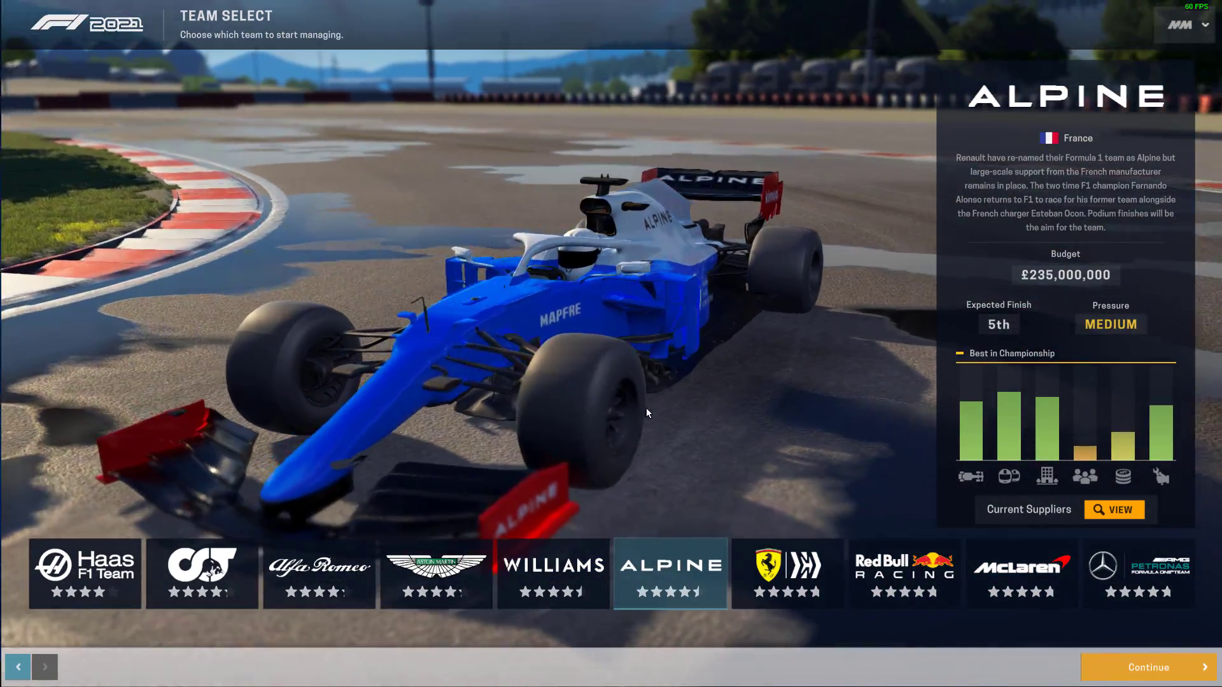
key(Left)
key(Left)
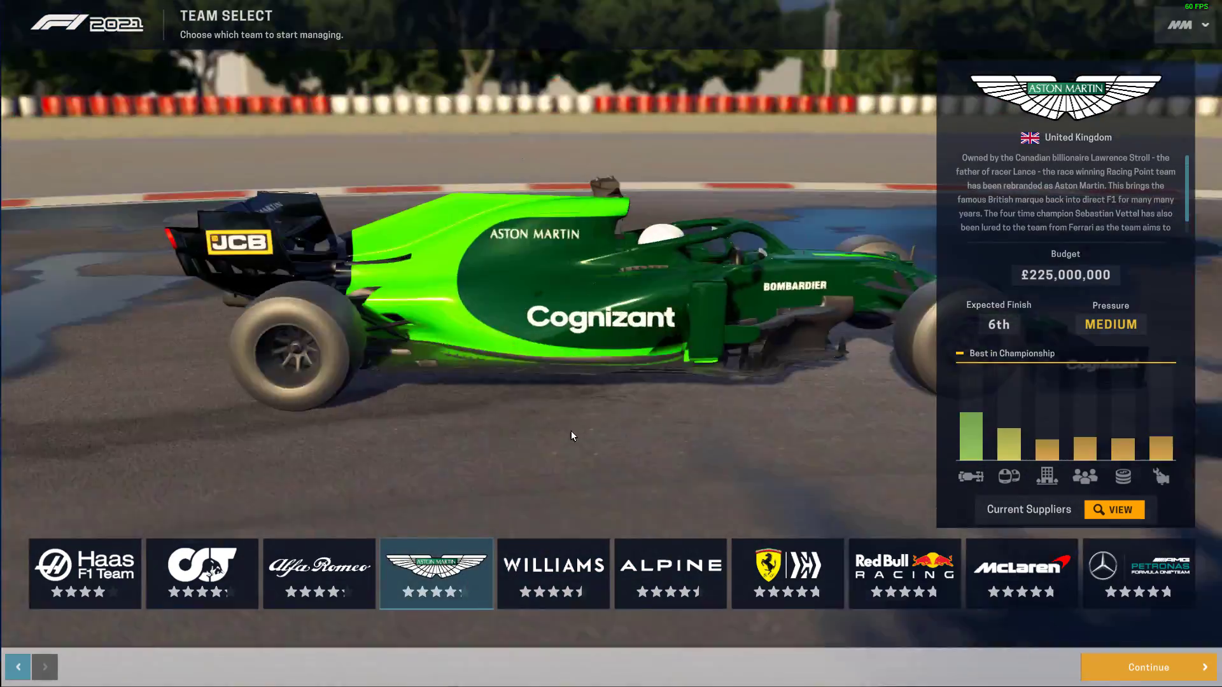
key(Left)
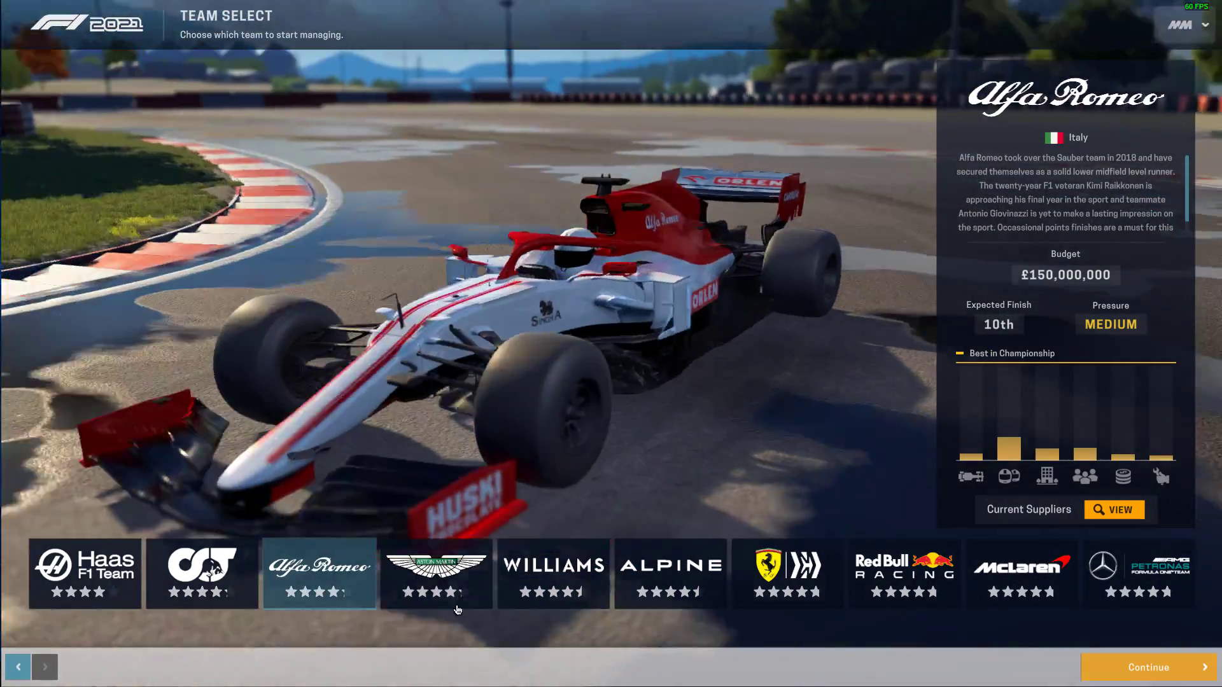
key(Left)
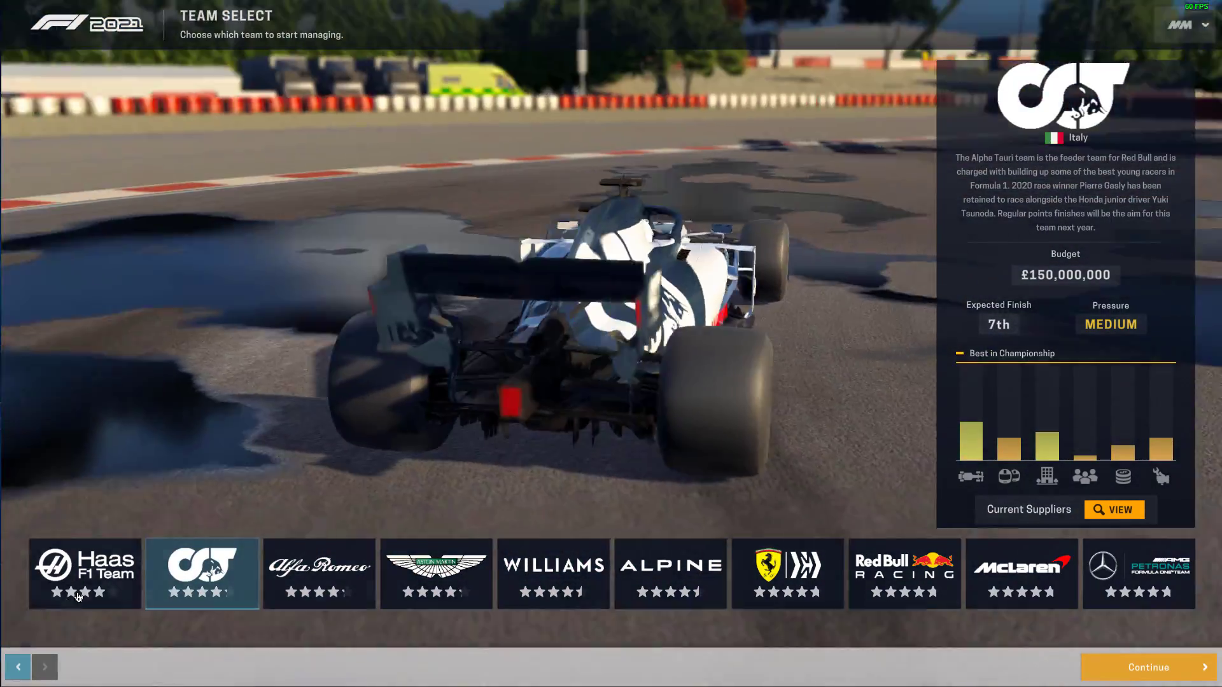
key(Left)
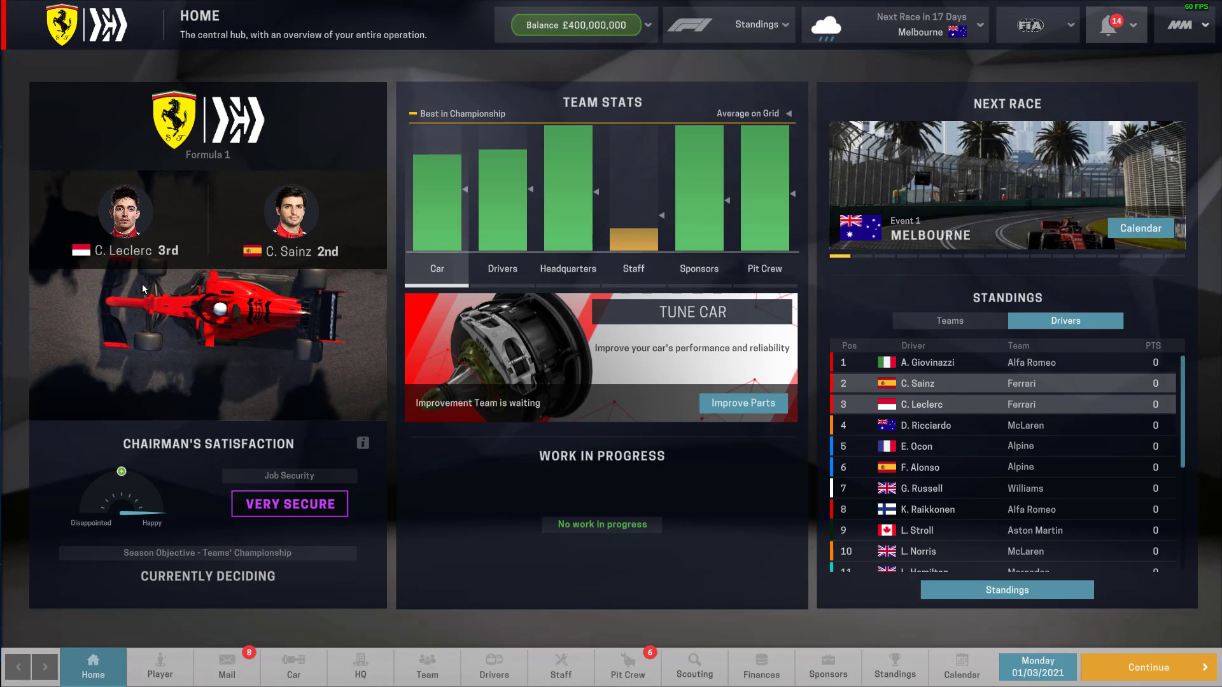
Step: View the standings, then read the Targets for 2021 Season and Three Stage Qualifying messages
click(895, 667)
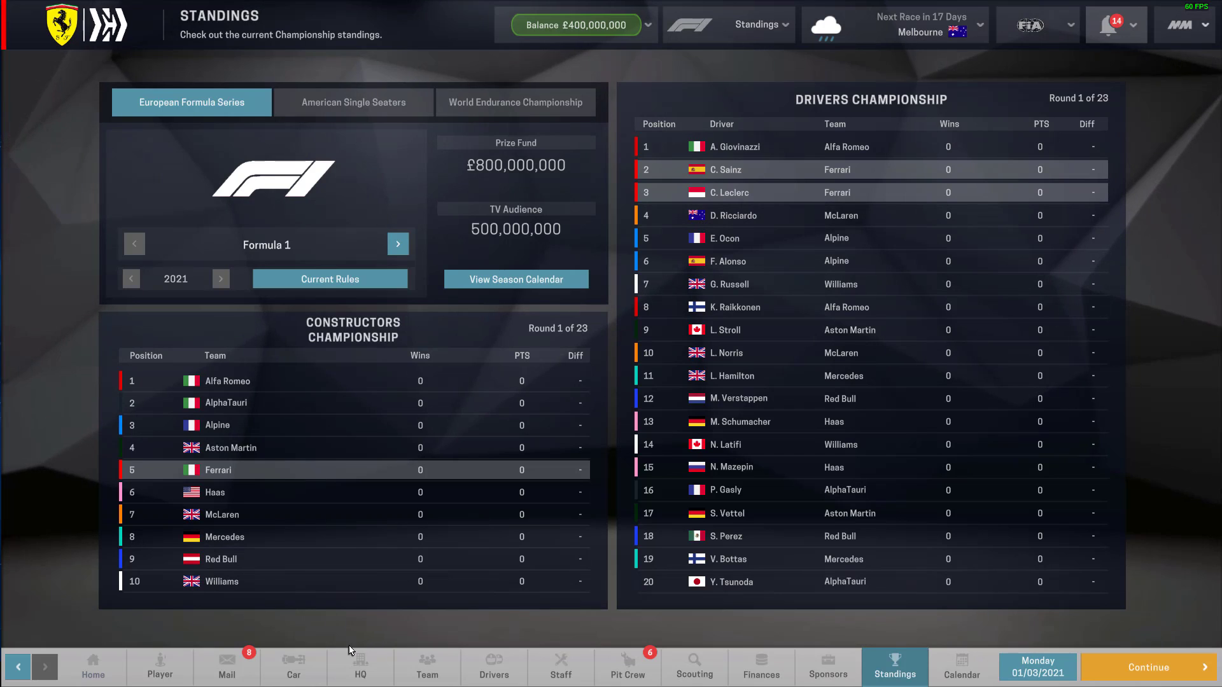
click(226, 668)
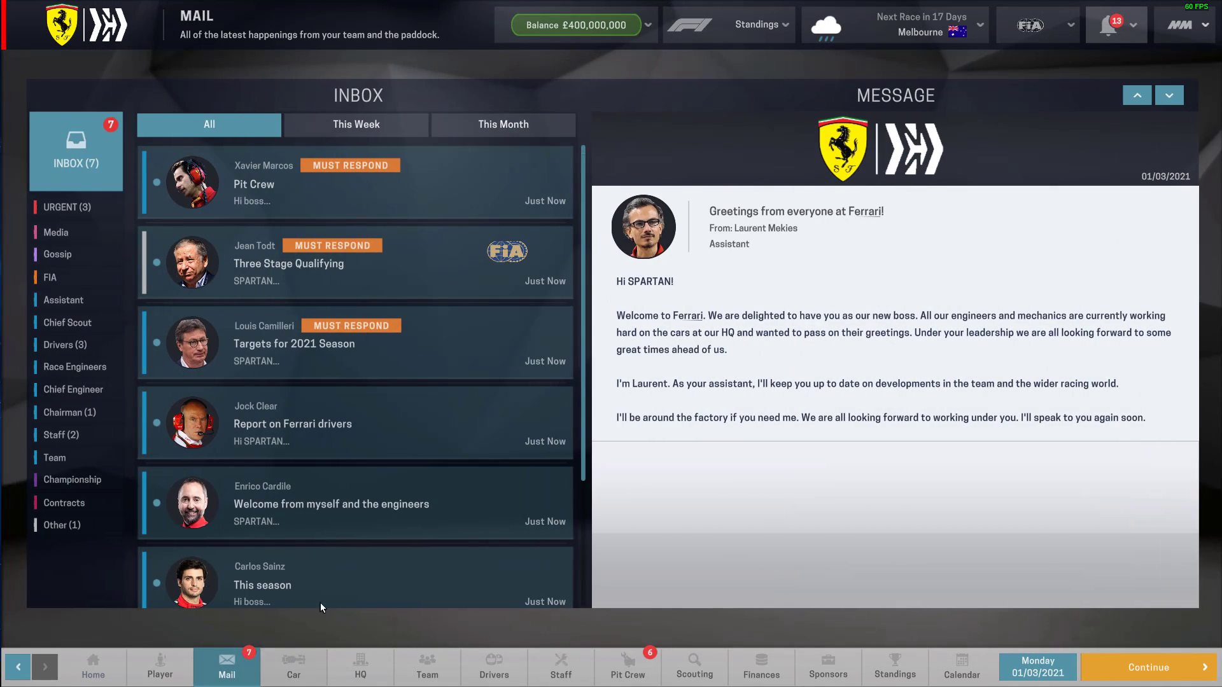
click(346, 356)
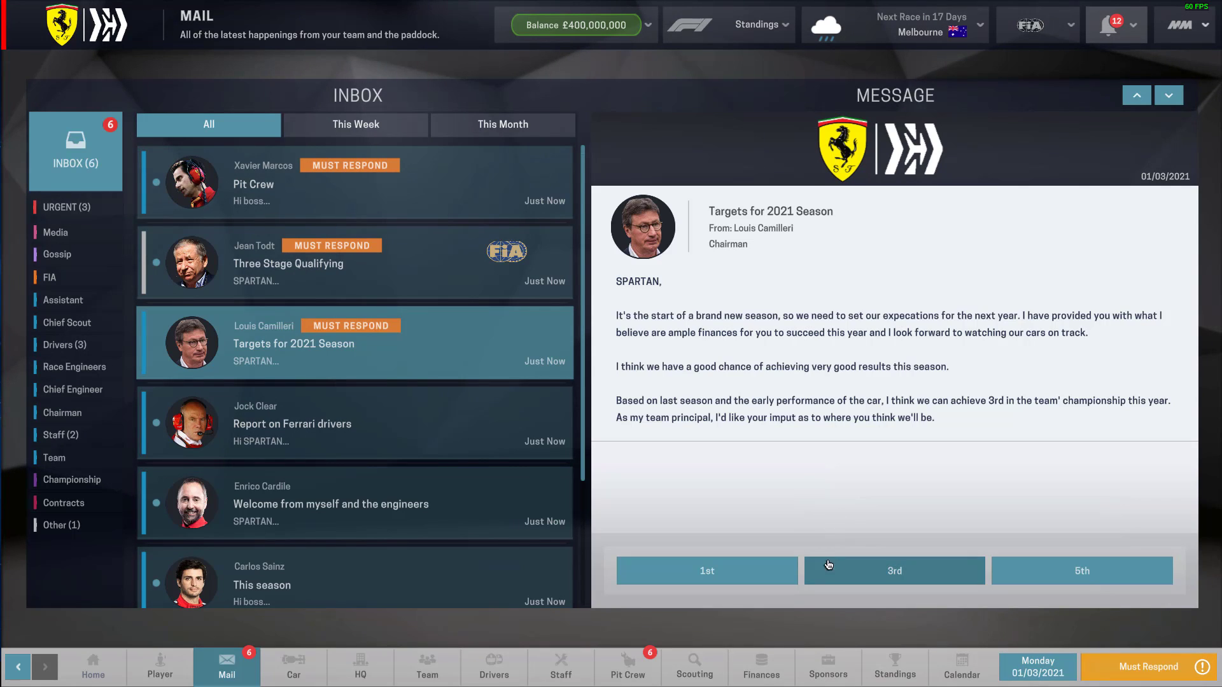
click(332, 289)
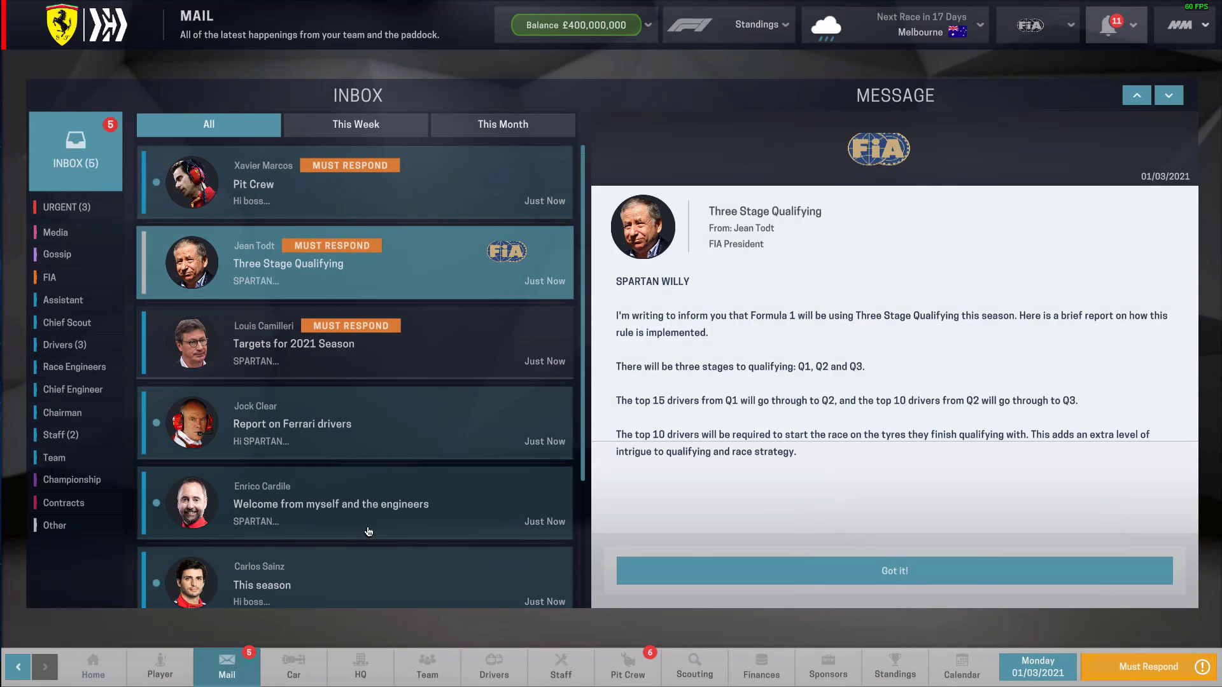
Step: Check the Ferrari car overview, then return to the 2021 championship standings
click(294, 665)
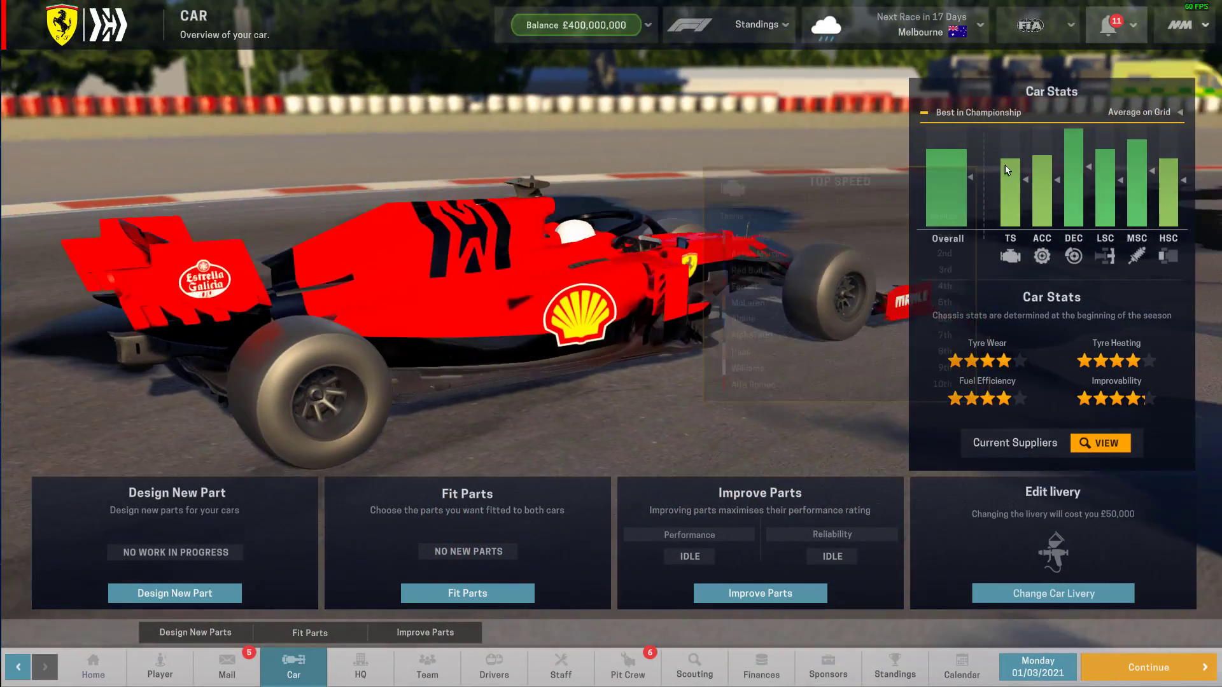
mouse_move(945, 184)
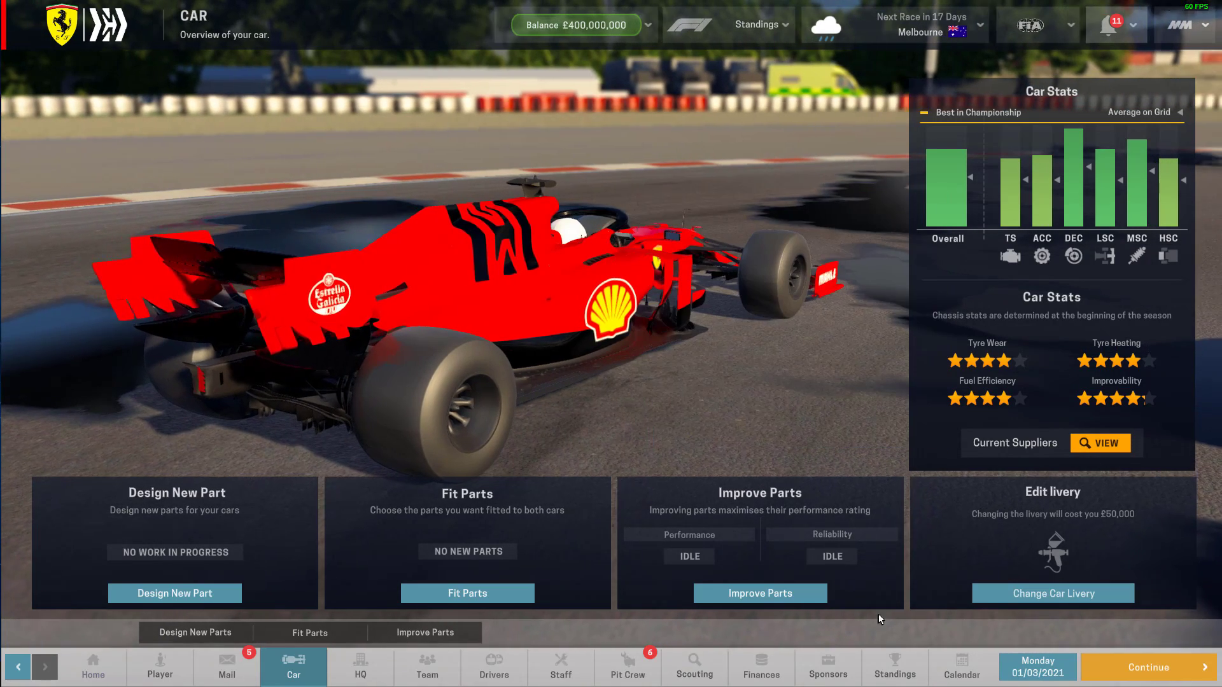
click(894, 667)
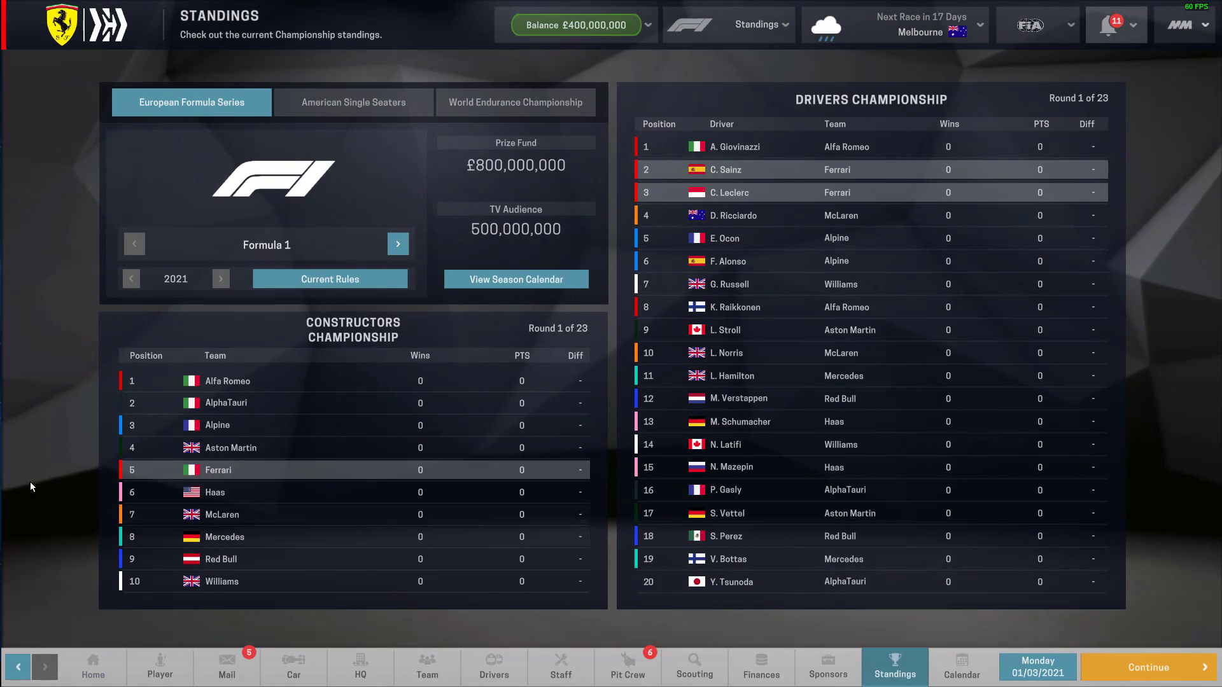